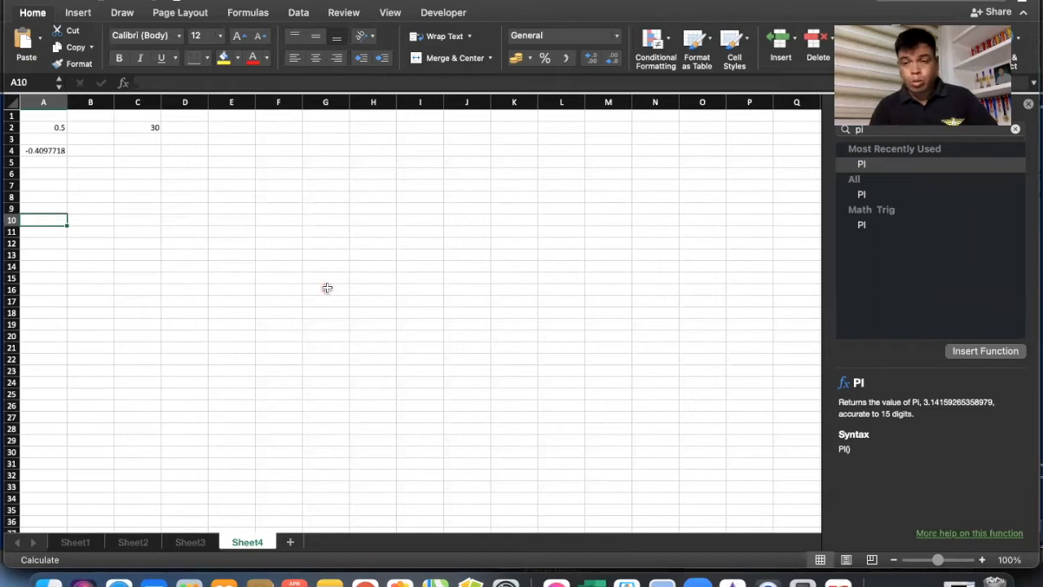
- Close the formula builder pane, view the rank and name list on Sheet3, and return to Sheet4
left_click(1030, 106)
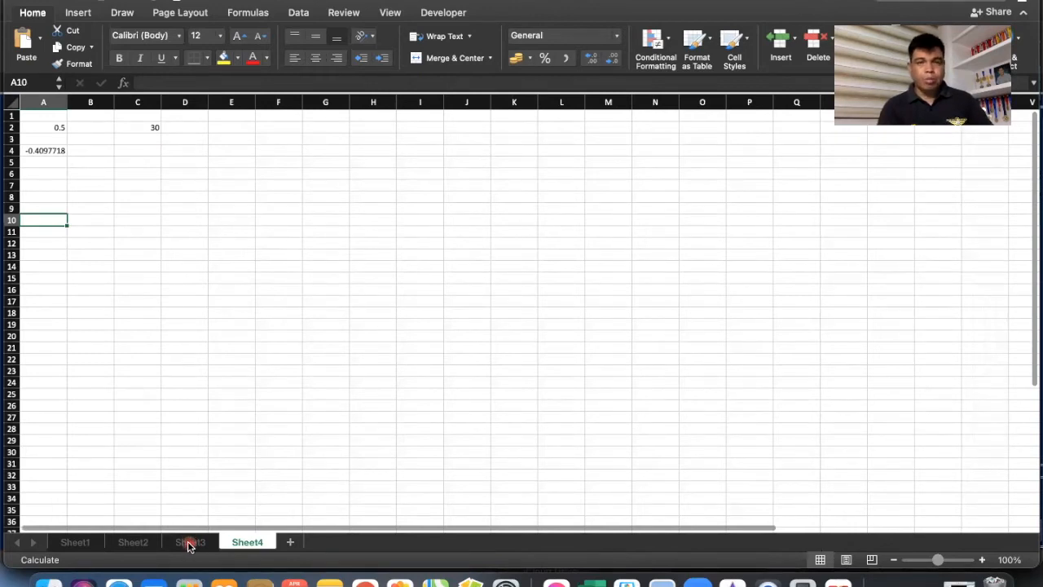
left_click(188, 544)
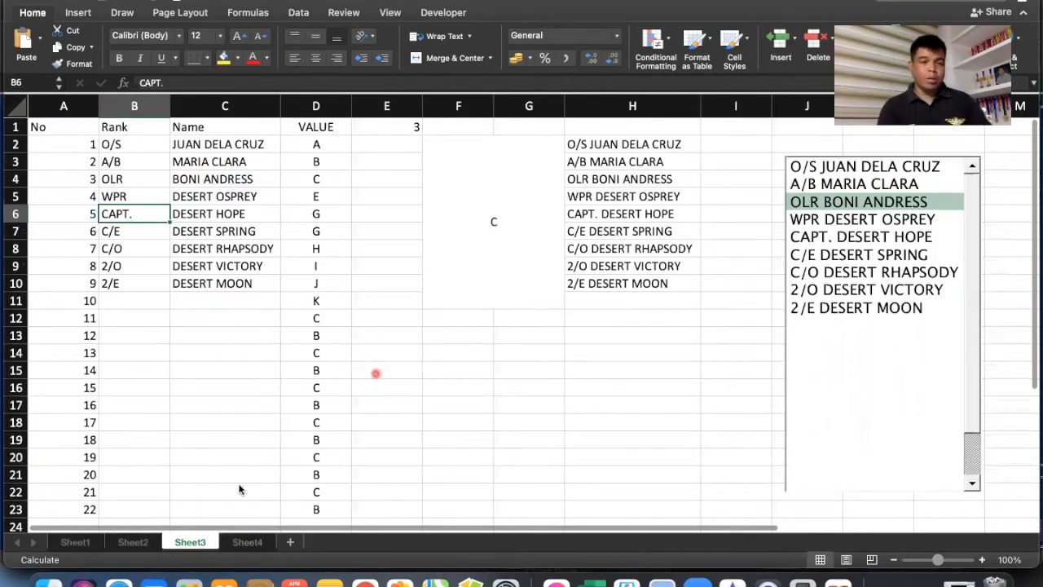
left_click(249, 543)
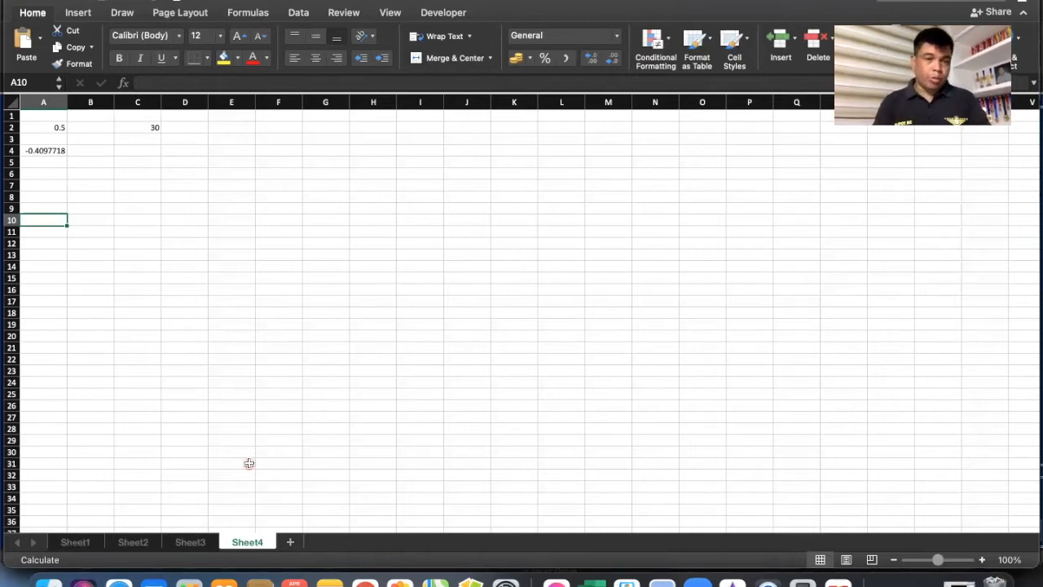
- Enter the unit label "Deg." in cell D2 beside the angle value 30
left_click(280, 128)
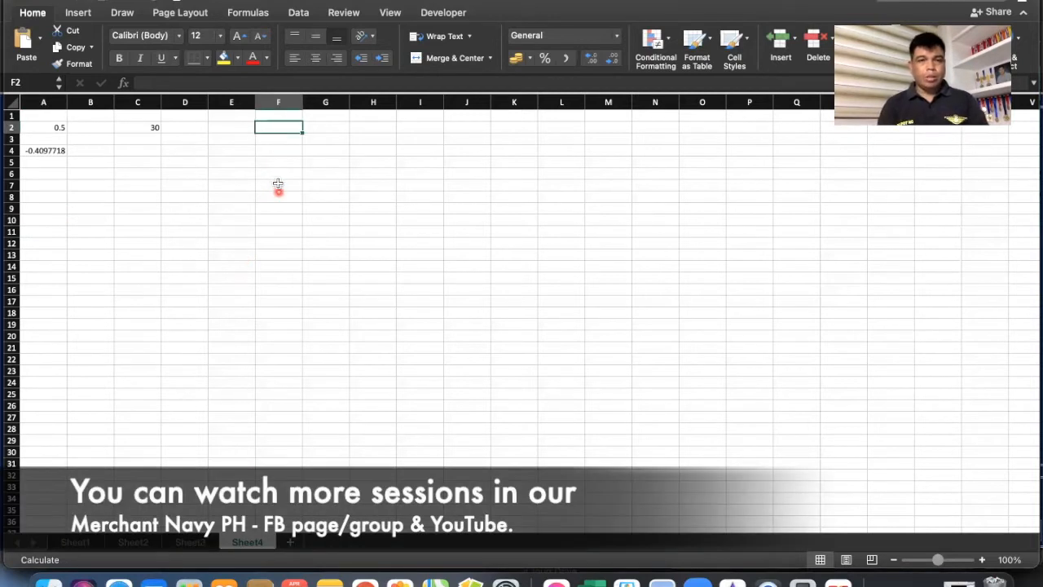
left_click(150, 127)
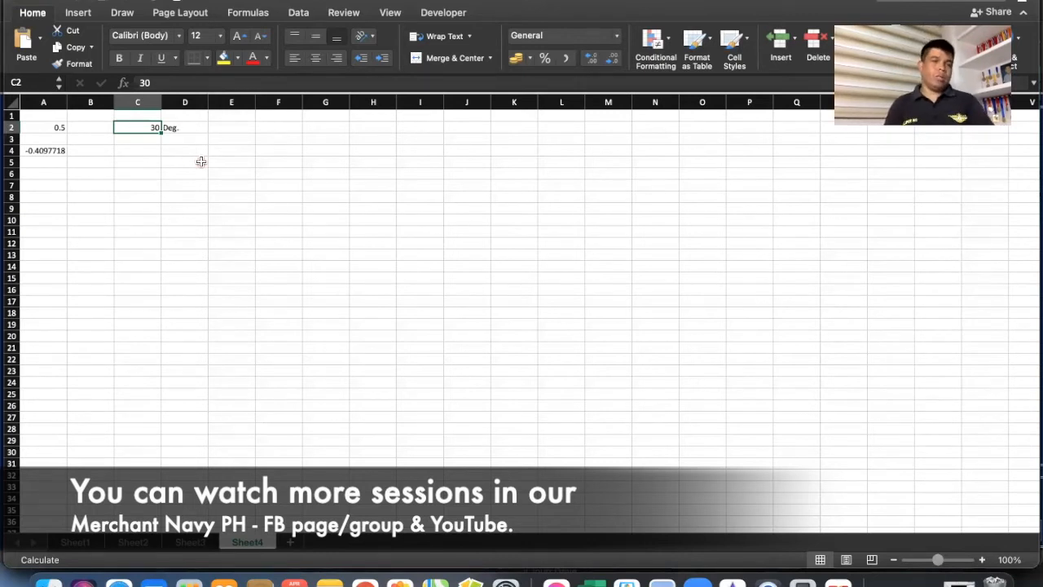
left_click(266, 125)
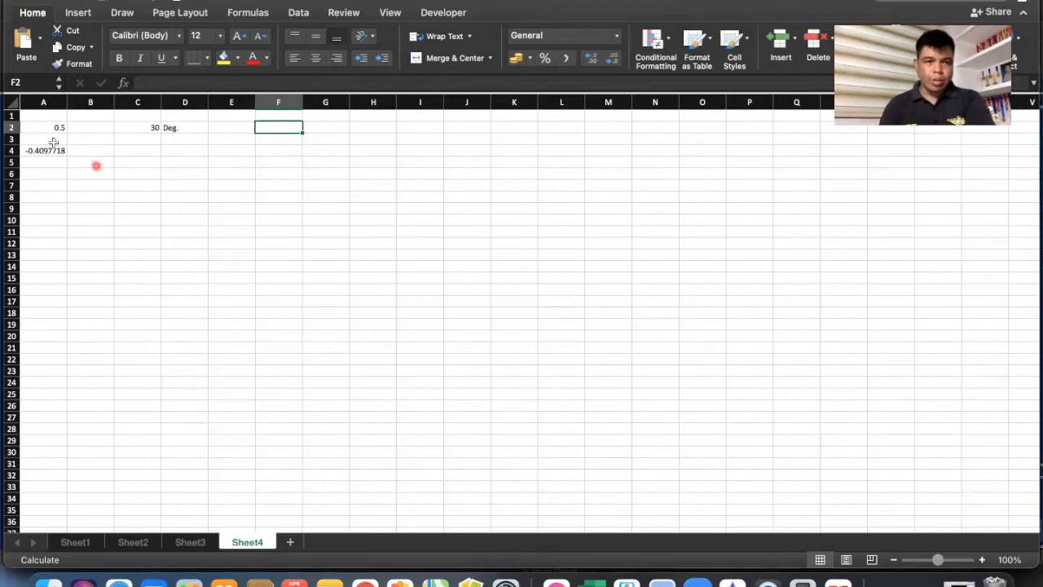
- Clear the contents of cells A2:A5 and enter the label "Given:" in cell B2
left_click_drag(54, 128, 49, 162)
key("Delete")
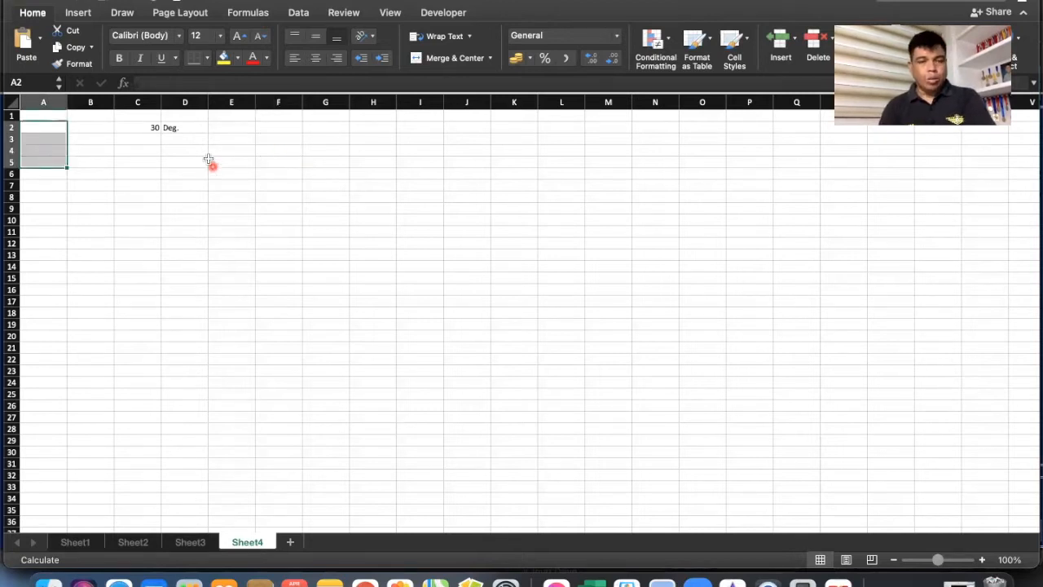
left_click(123, 127)
left_click(91, 127)
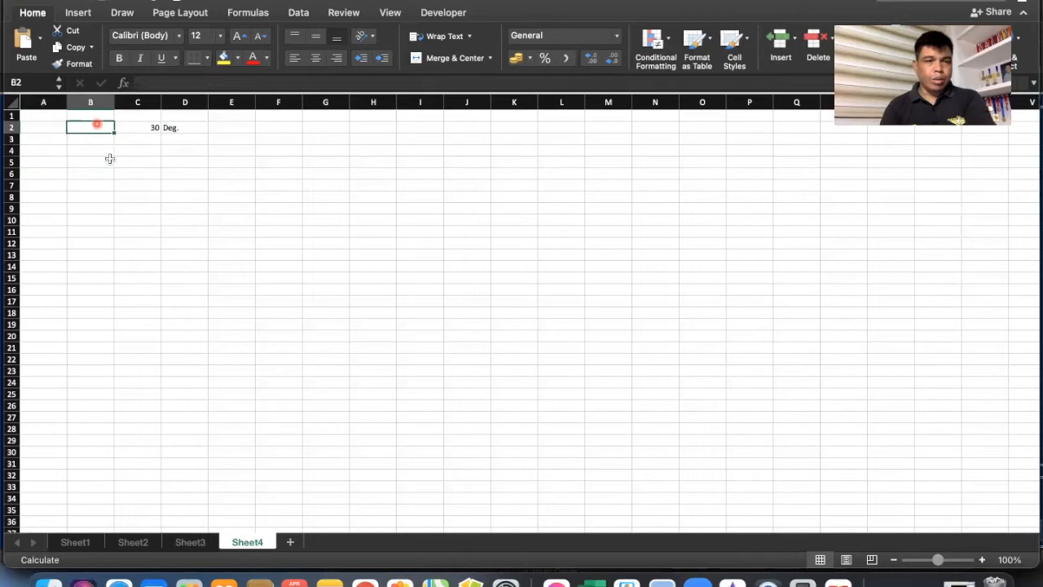
type("Given")
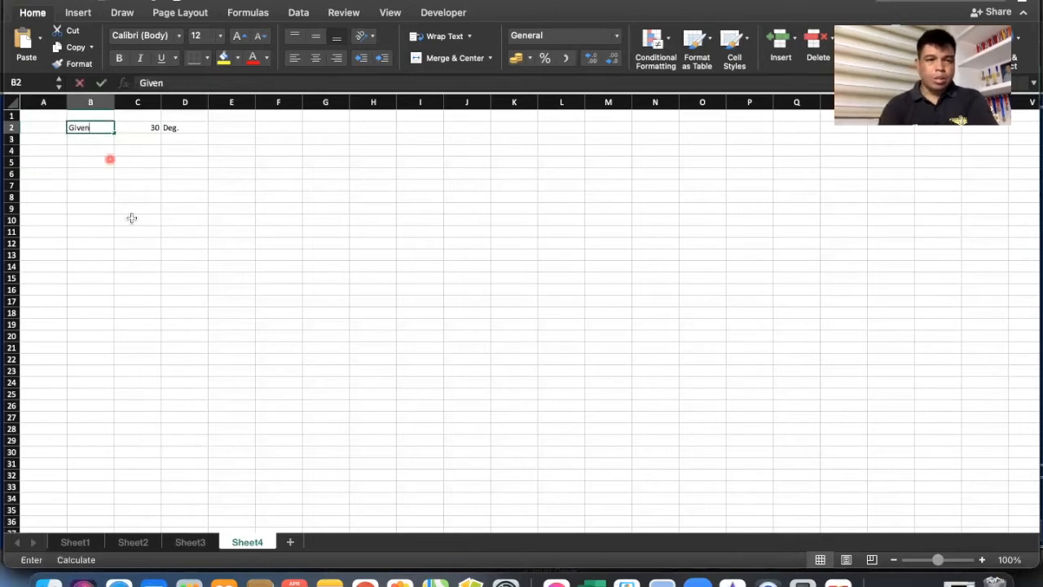
type(":")
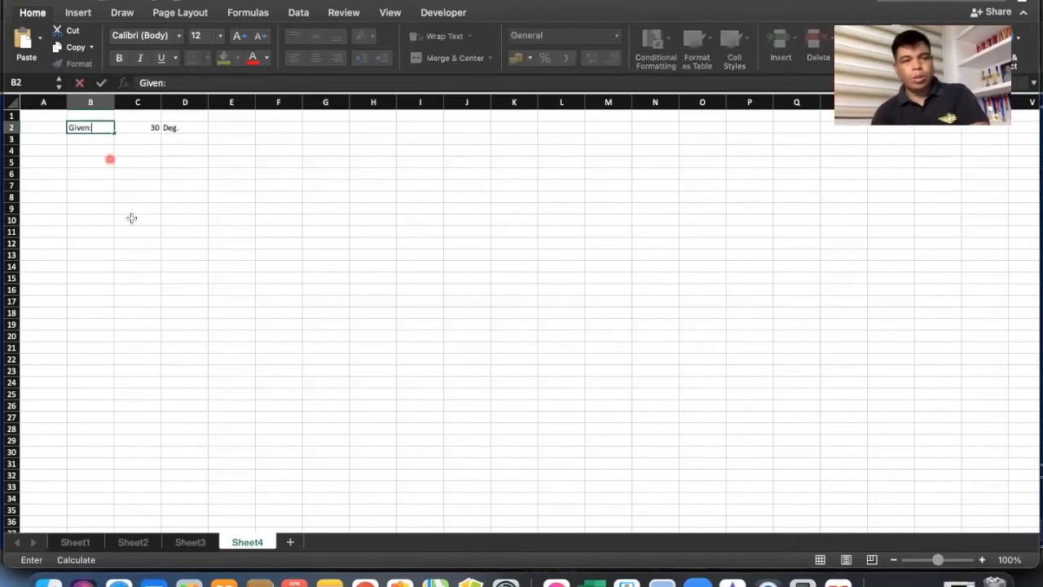
key("Return")
- Enter the text "sin 30 deg" in cell C4 as the expression to solve
key("Down")
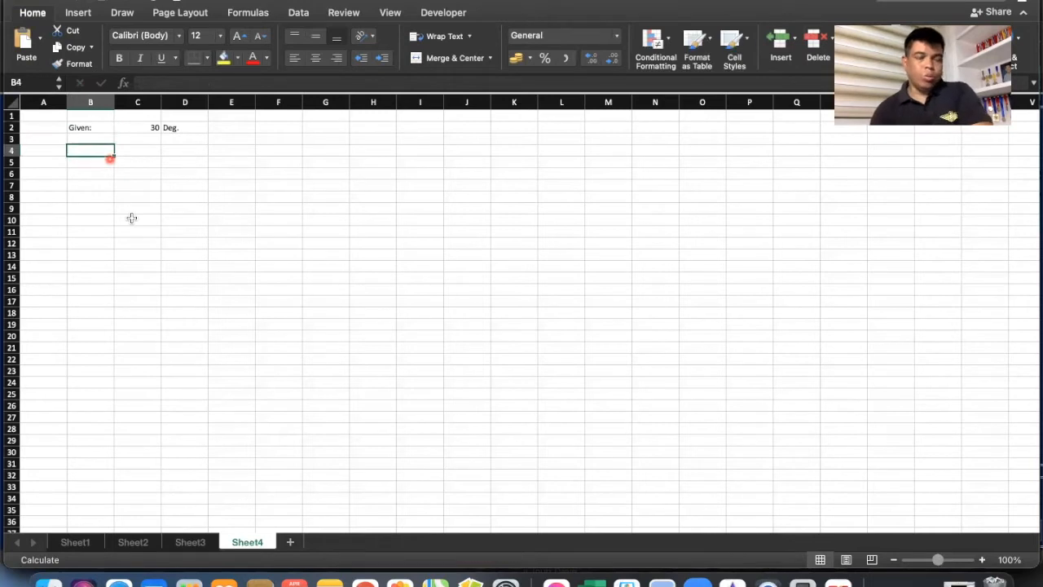
key("Right")
key("Down")
key("Up")
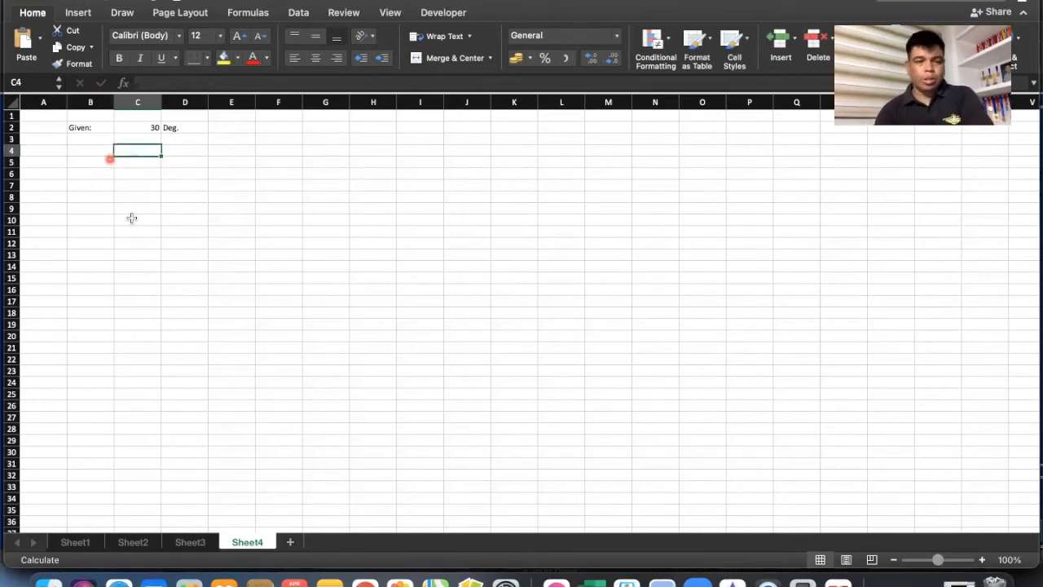
type("sin")
key("BackSpace")
key("BackSpace")
key("BackSpace")
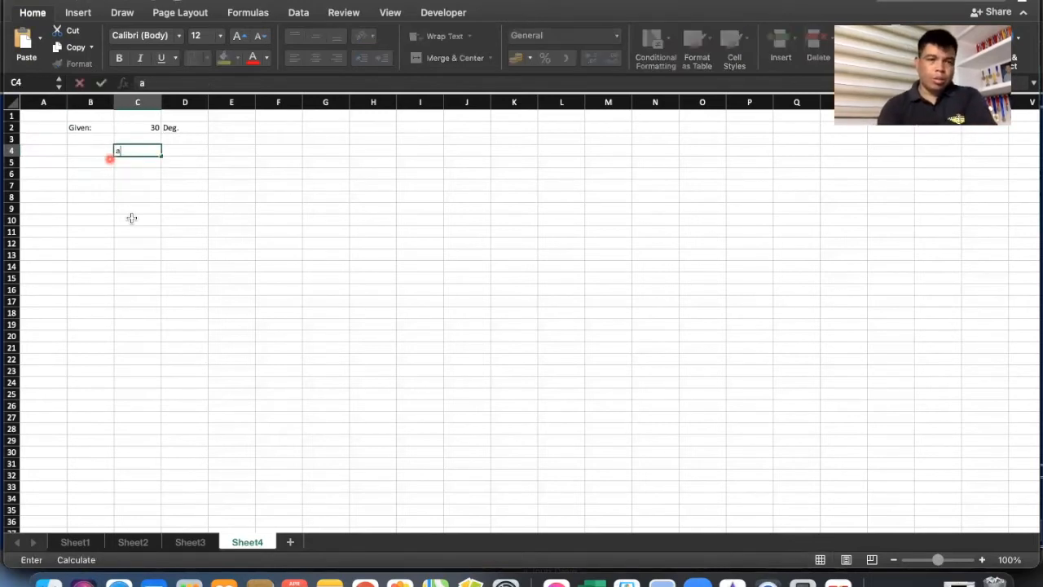
type("sin")
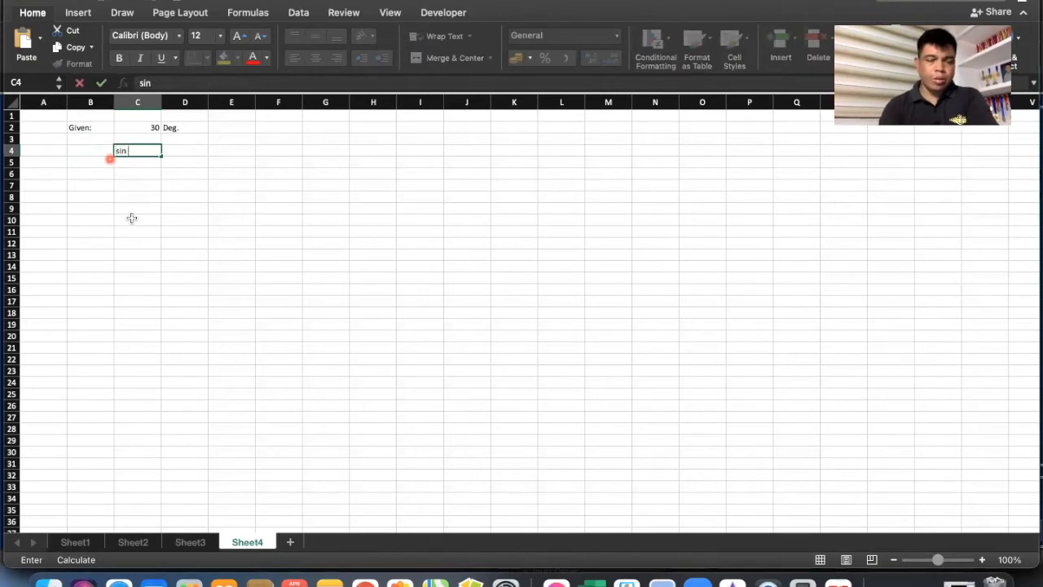
type(" 30 deg")
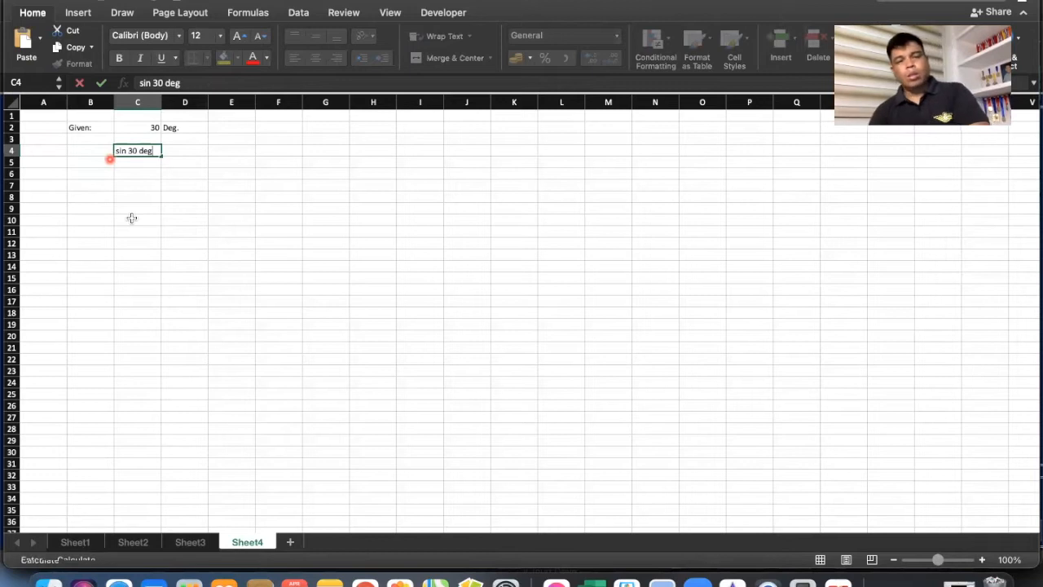
key("Return")
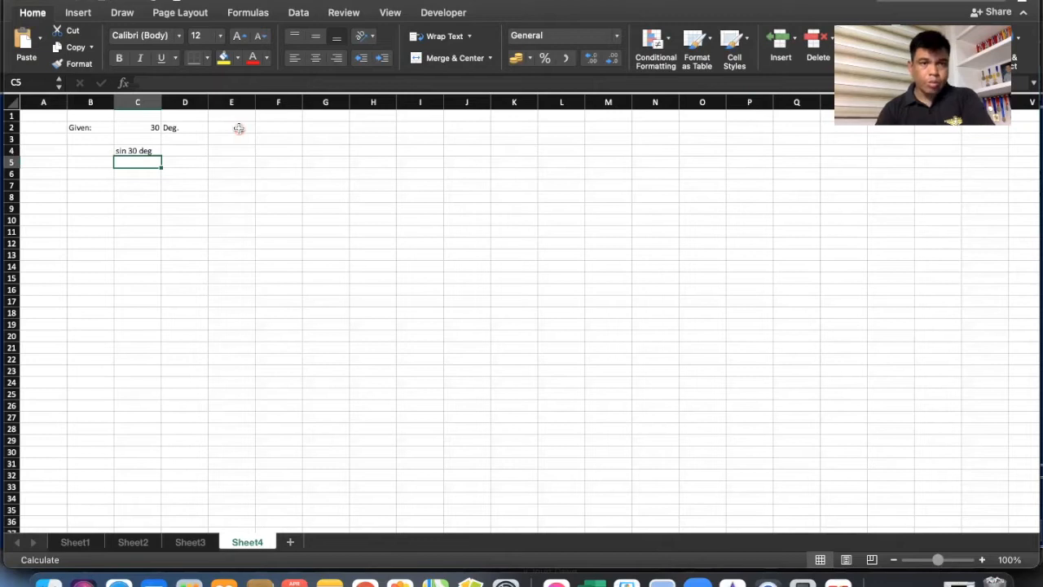
left_click(239, 128)
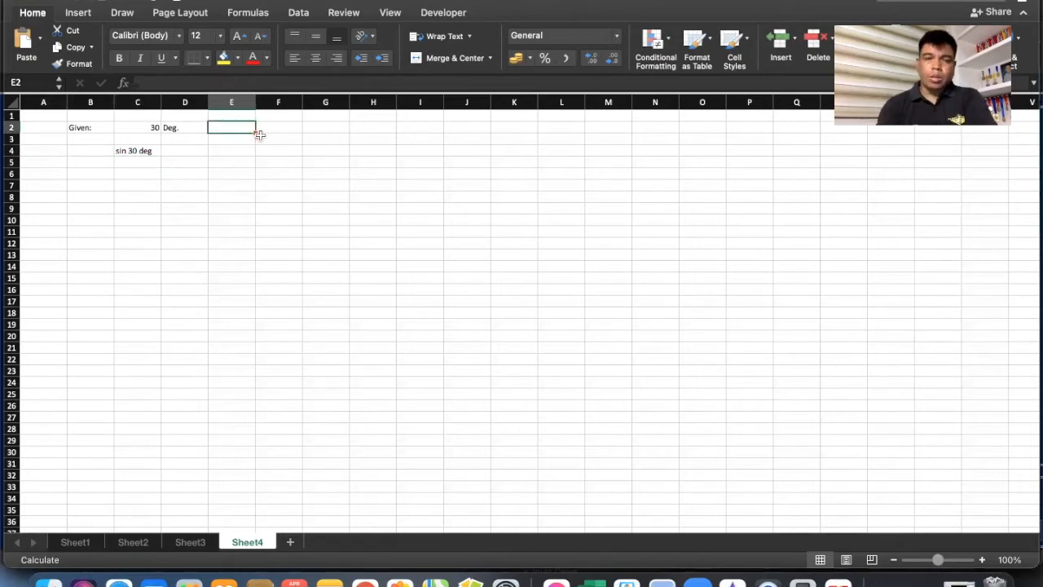
type("=sin")
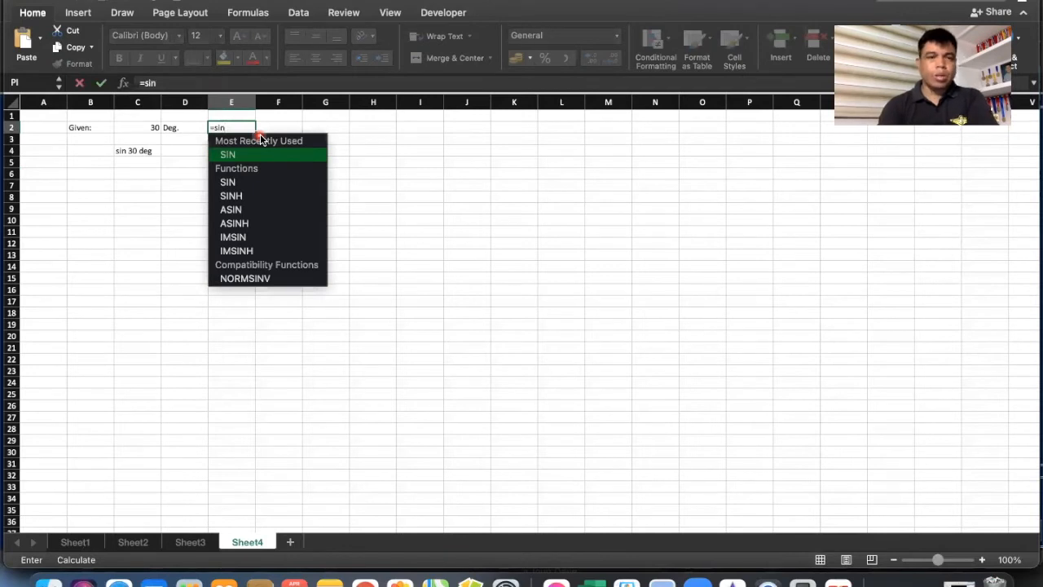
key("BackSpace")
key("BackSpace")
key("BackSpace")
key("BackSpace")
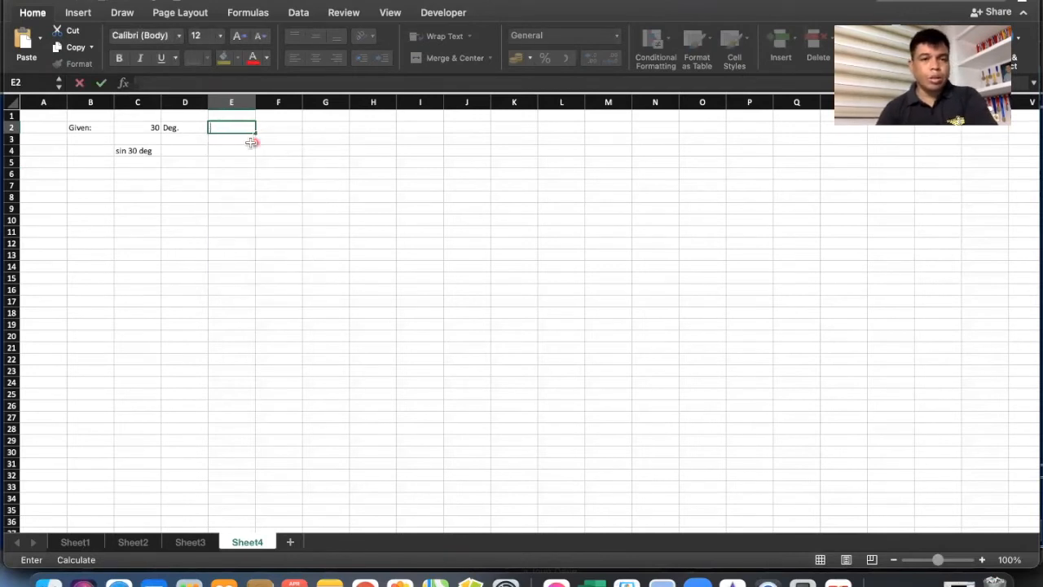
left_click(236, 128)
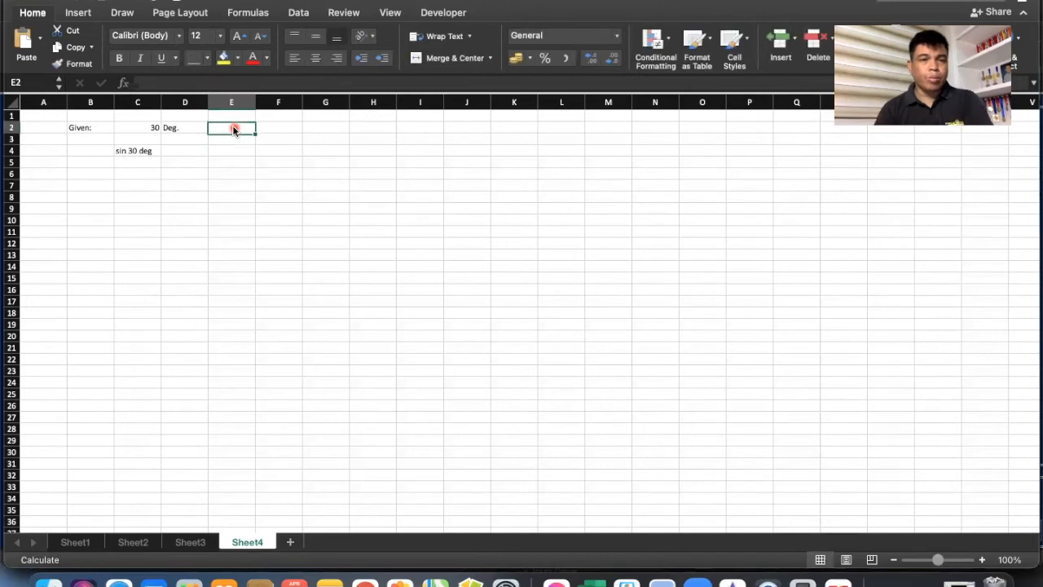
- Insert the SIN function from the math and trigonometry functions into cell E2
left_click(245, 18)
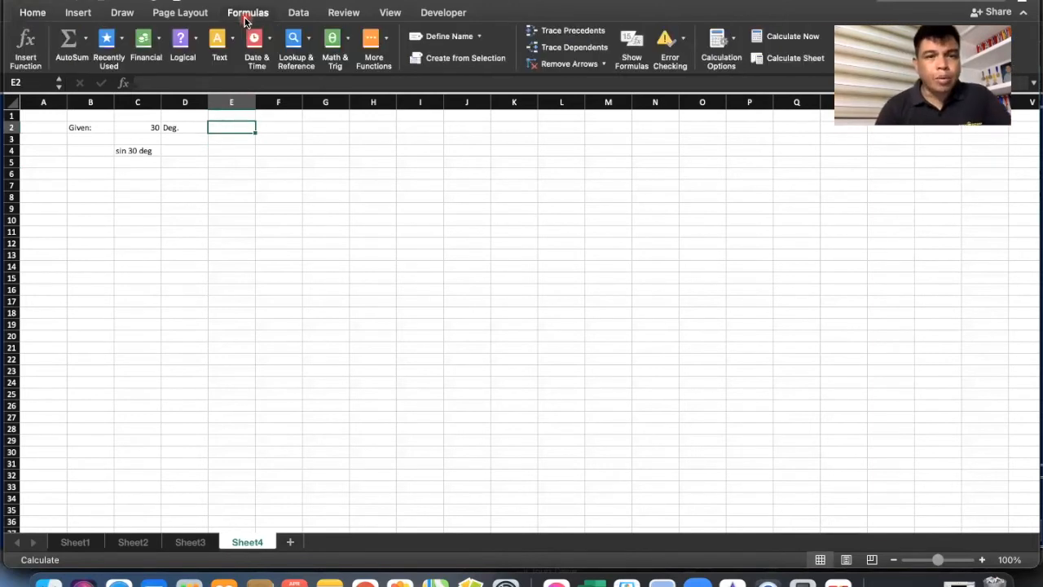
left_click(346, 42)
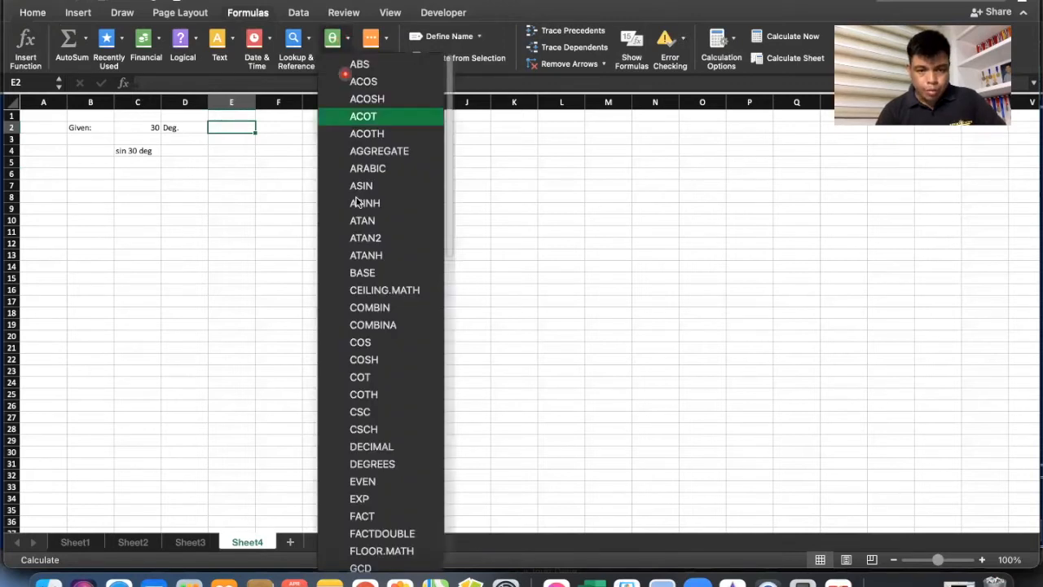
scroll(378, 365, "down", 1)
scroll(376, 366, "down", 5)
scroll(376, 366, "up", 2)
scroll(377, 366, "down", 3)
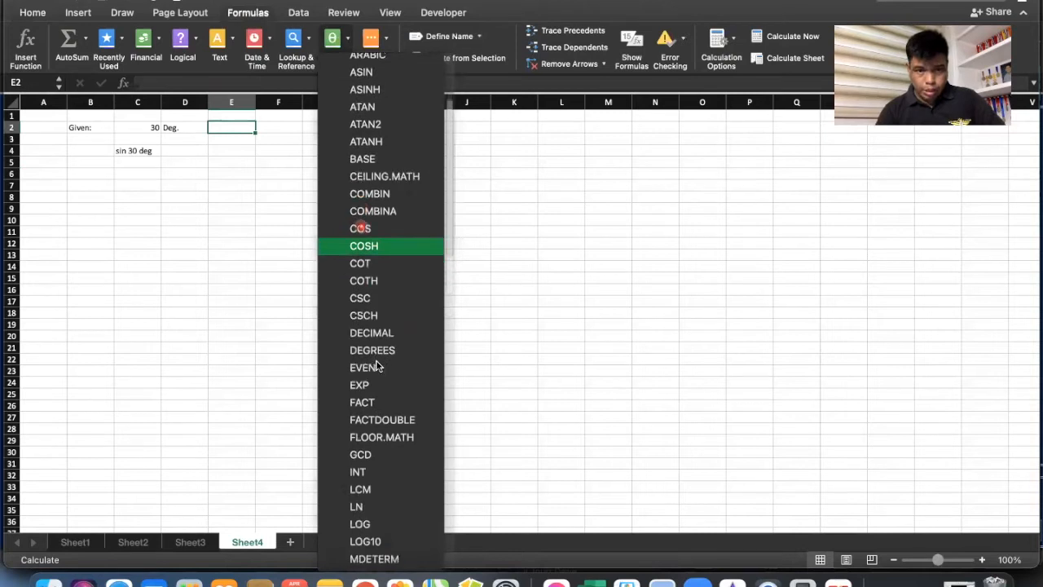
scroll(377, 366, "down", 7)
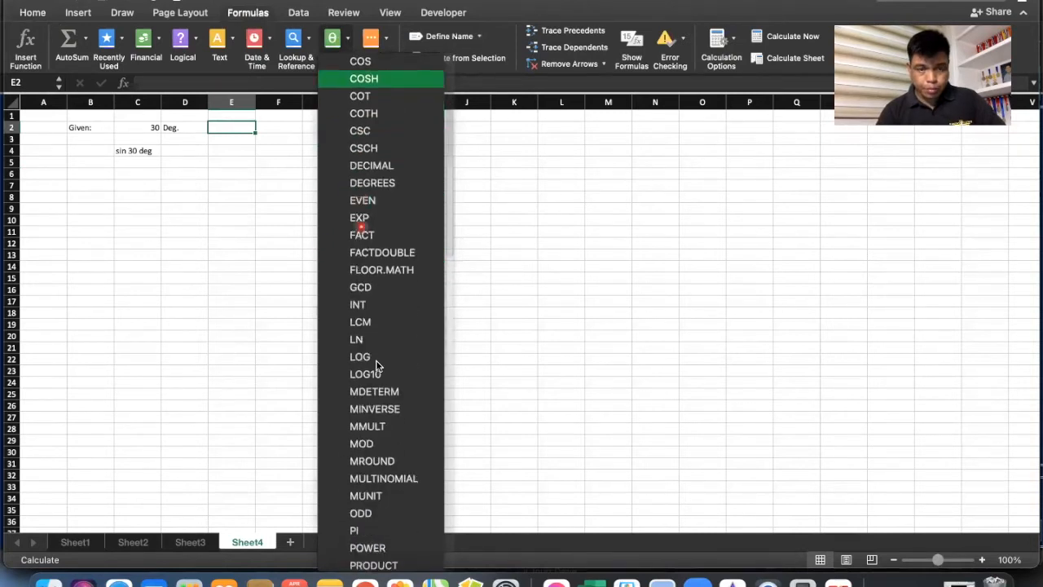
scroll(376, 366, "down", 7)
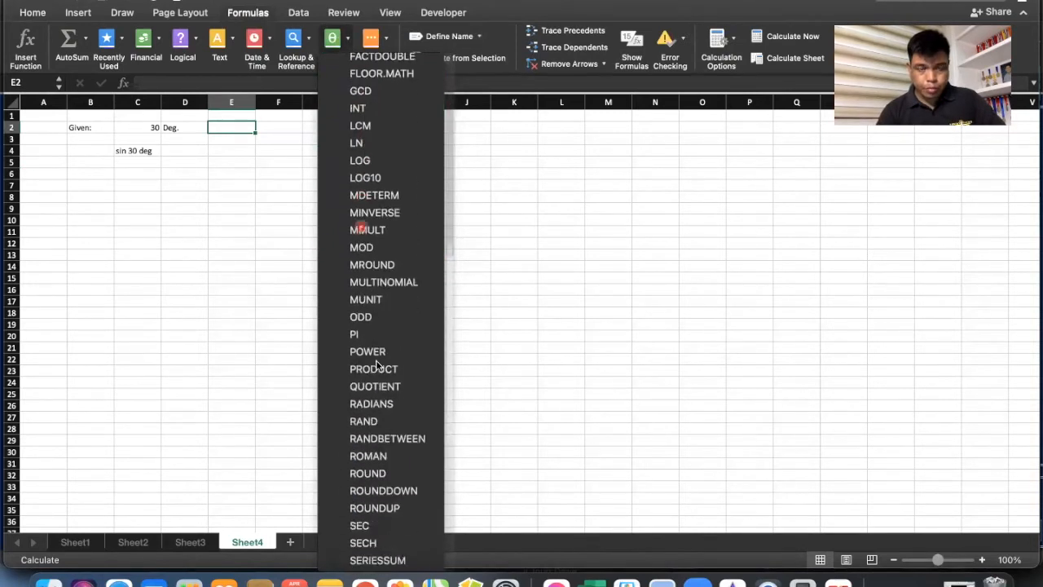
scroll(377, 366, "down", 4)
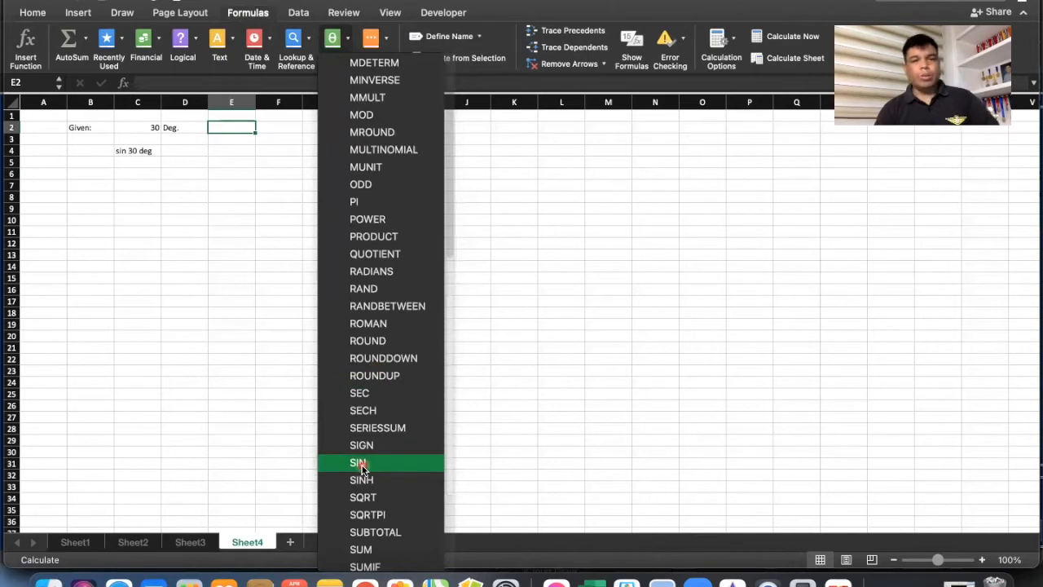
left_click(362, 463)
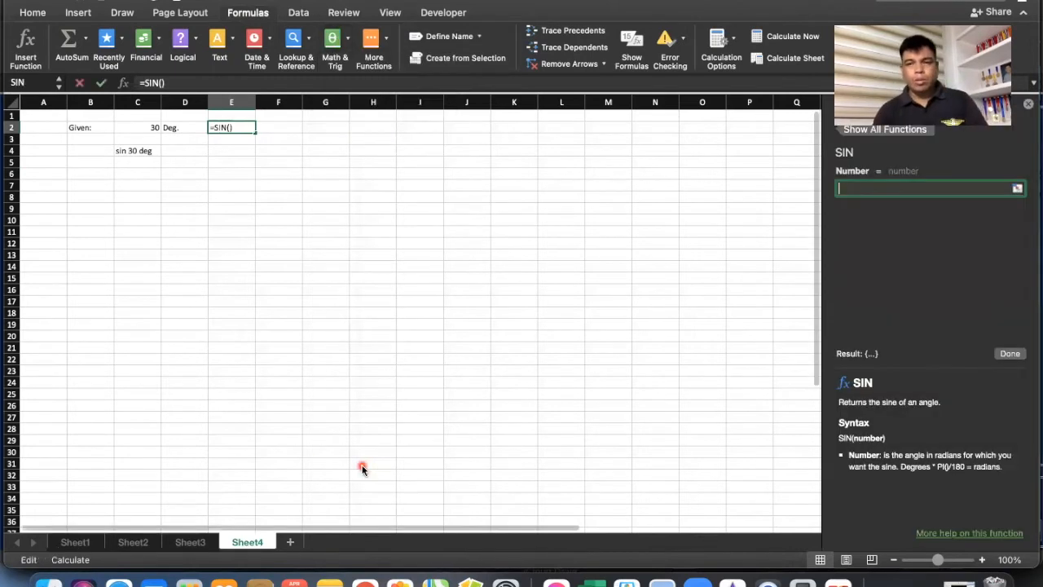
- Use cell C2 as the number argument of the SIN function in E2 and complete the formula =SIN(C2)
left_click(873, 189)
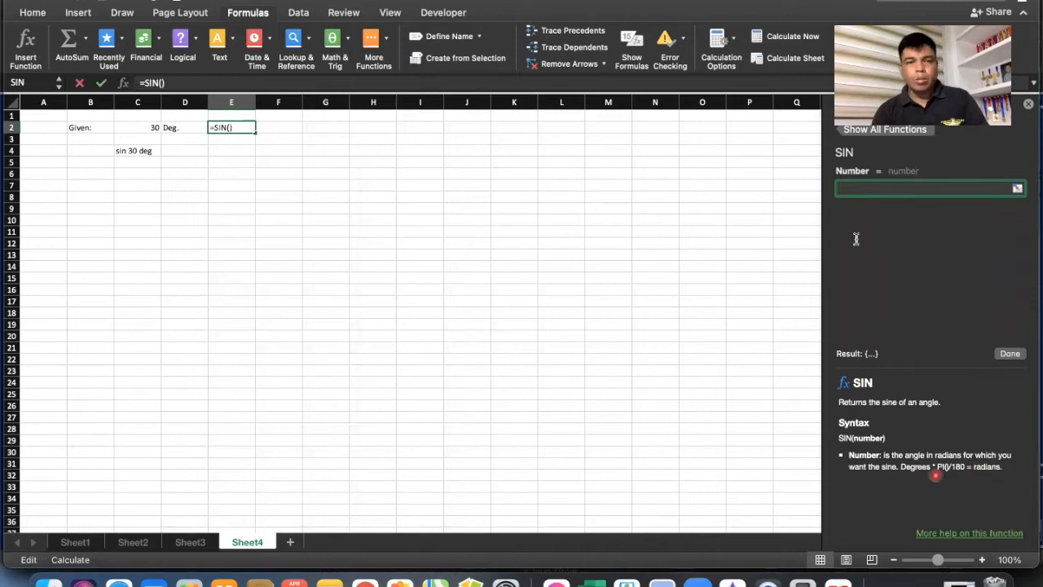
left_click(142, 129)
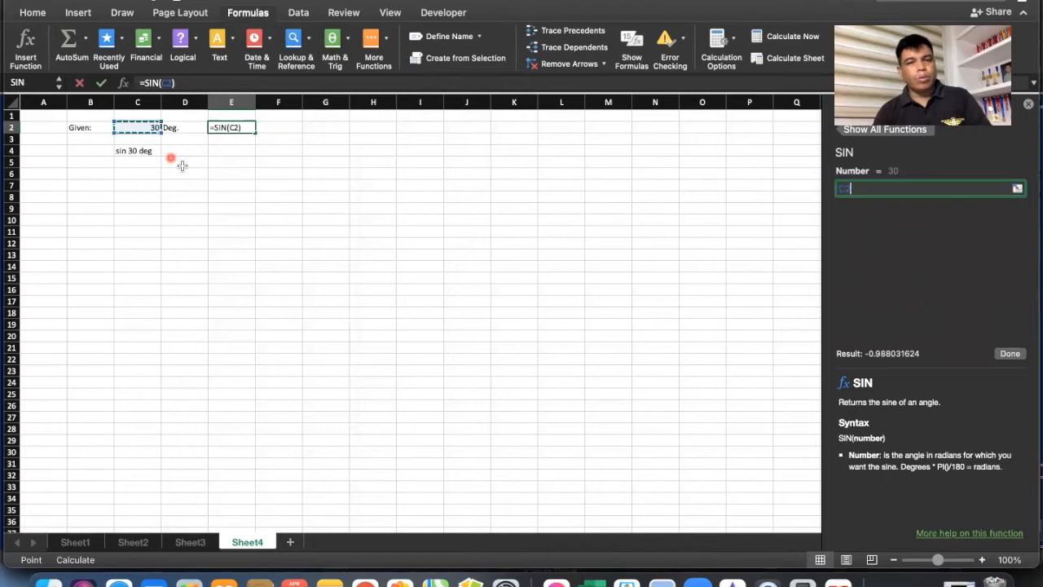
key("Return")
left_click(242, 129)
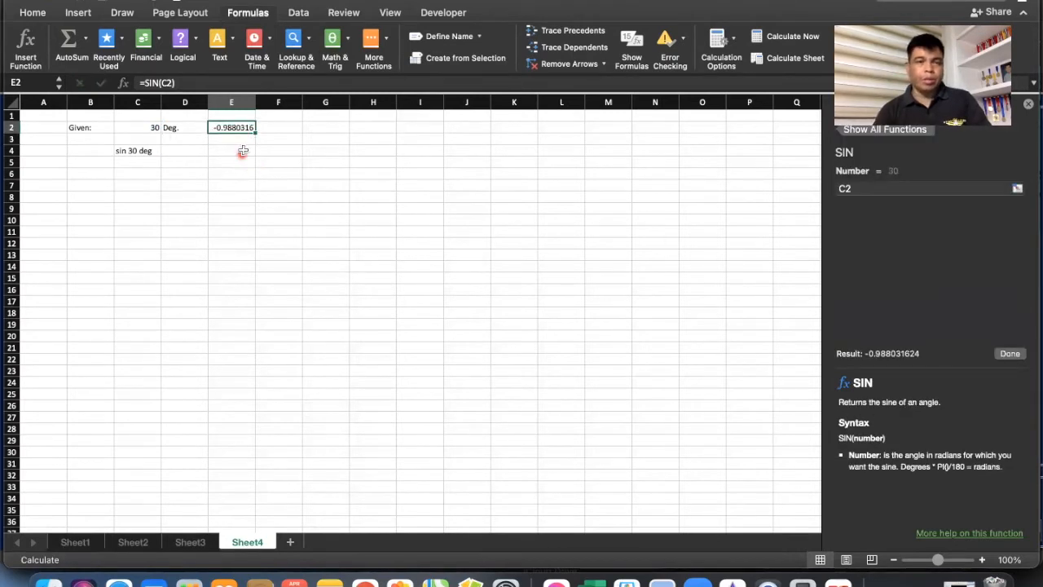
- Switch to Calculator, compute the sine of 30 degrees for comparison with the sheet's result, and close the calculator
left_click(243, 150)
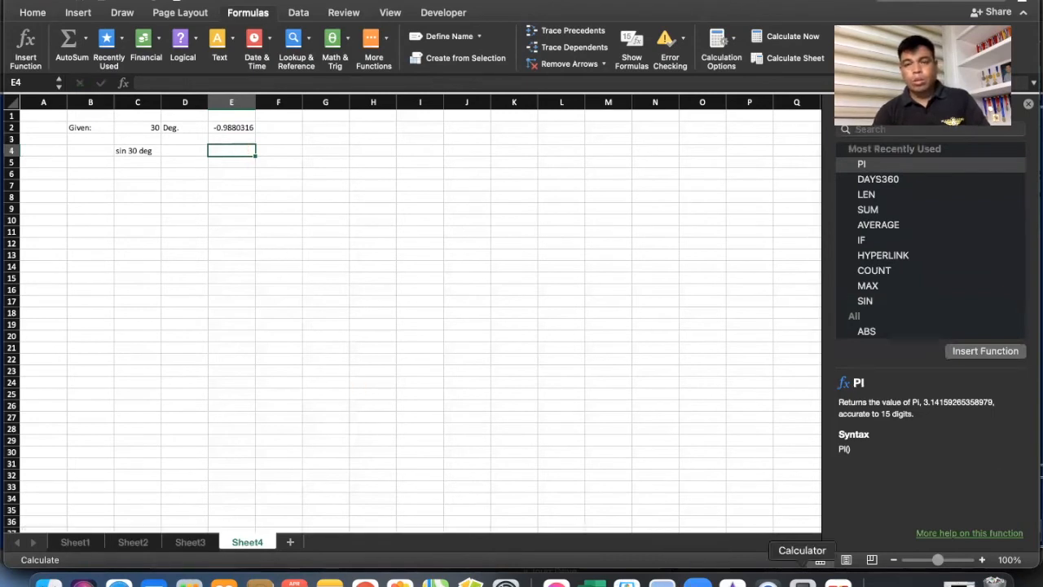
left_click(802, 580)
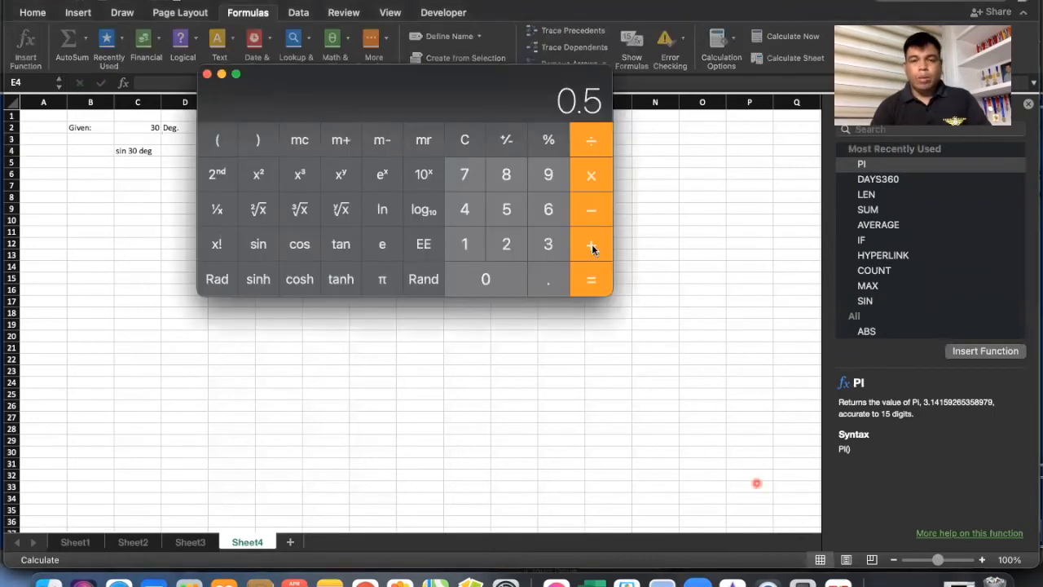
left_click(469, 142)
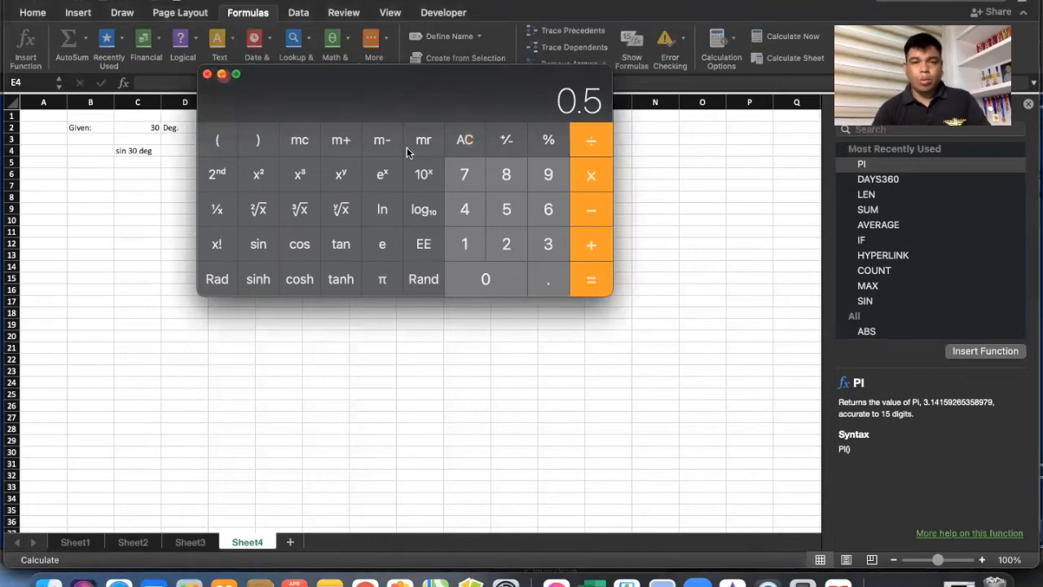
left_click(456, 140)
left_click(548, 244)
left_click(511, 278)
left_click(261, 245)
left_click(526, 121)
left_click(580, 106)
left_click(288, 112)
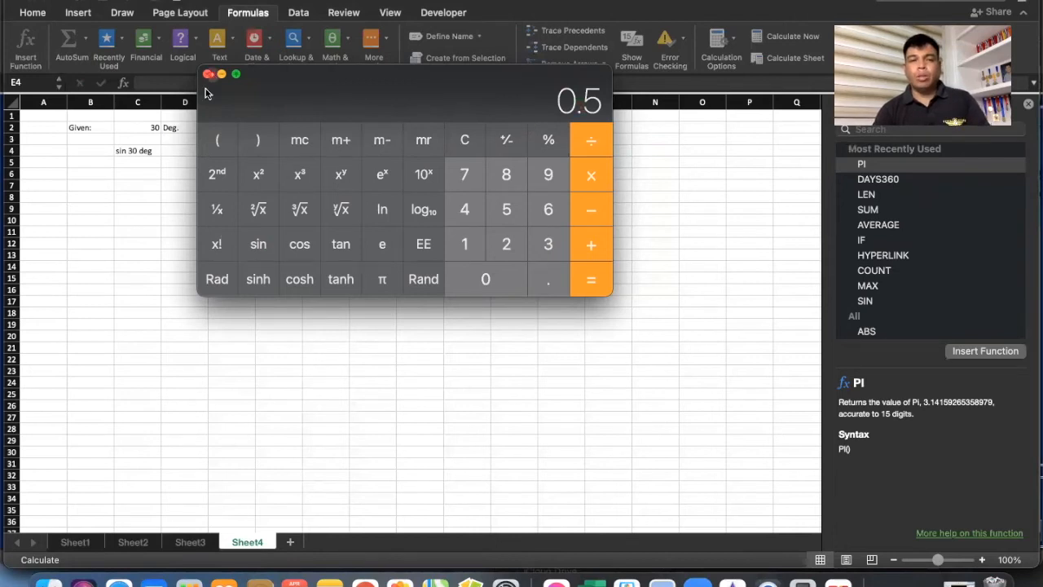
left_click(208, 74)
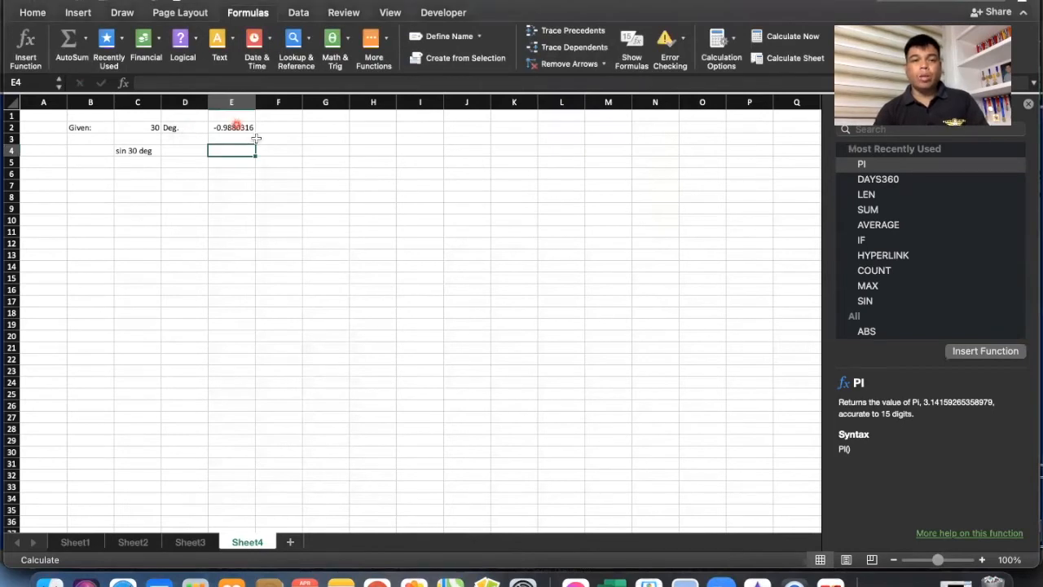
left_click(255, 133)
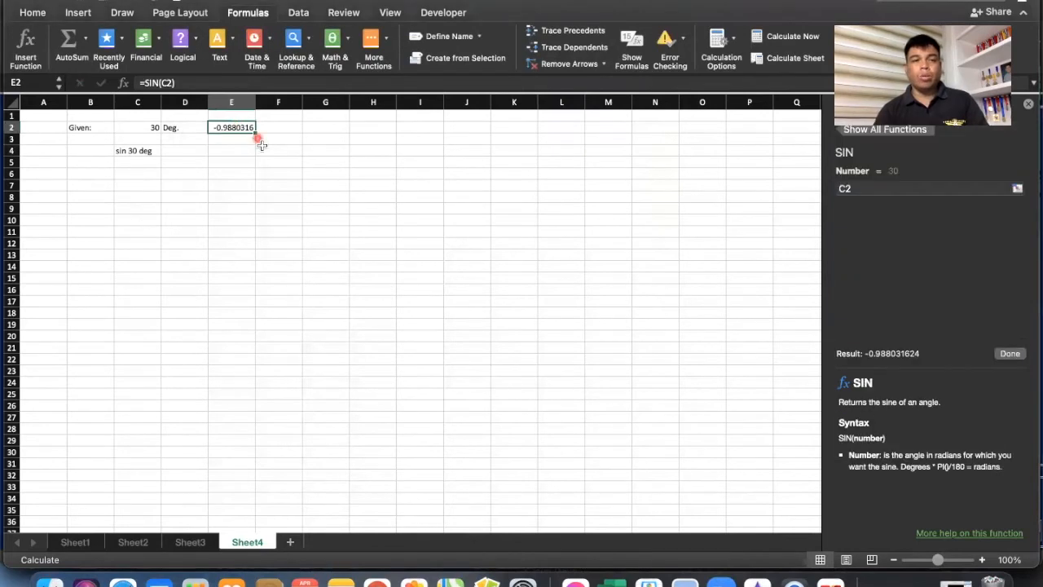
left_click(328, 131)
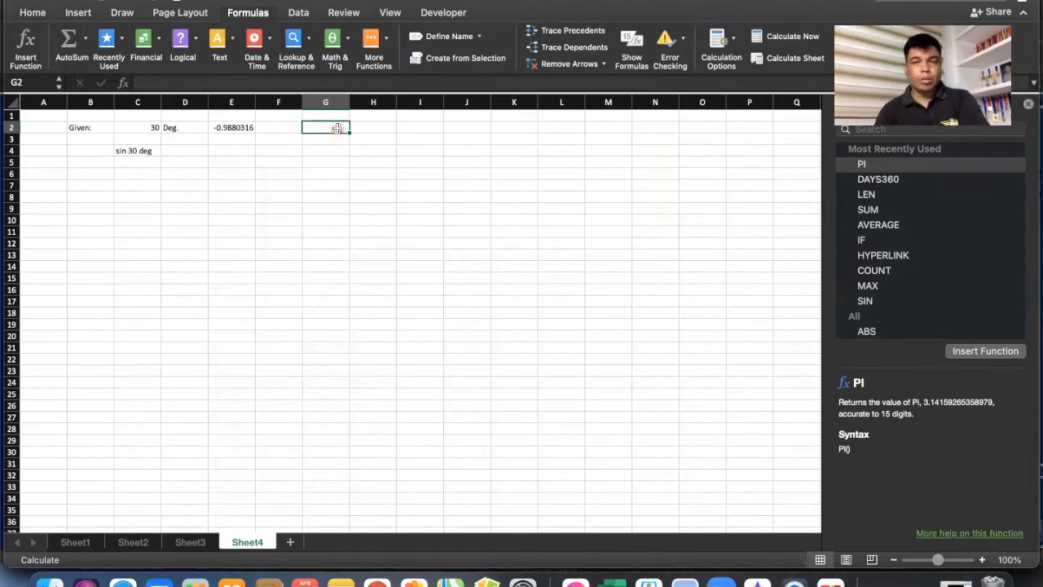
double_click(328, 125)
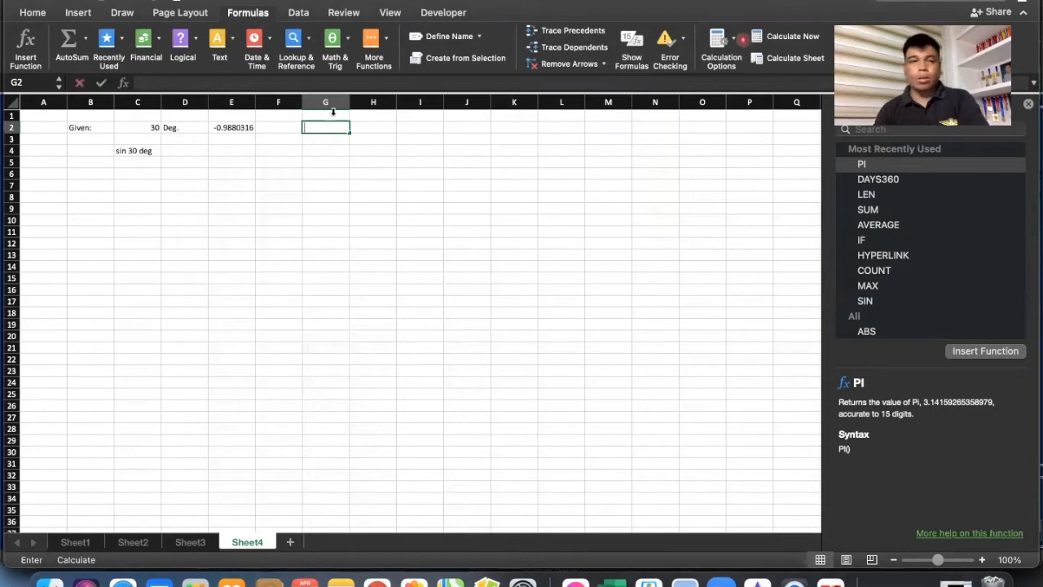
type("=sin(")
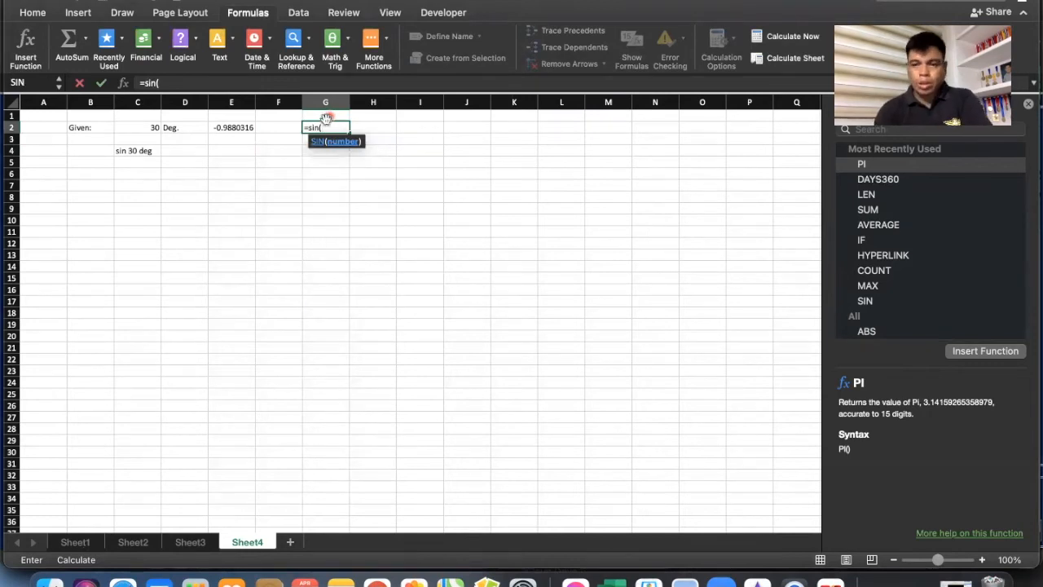
key("Escape")
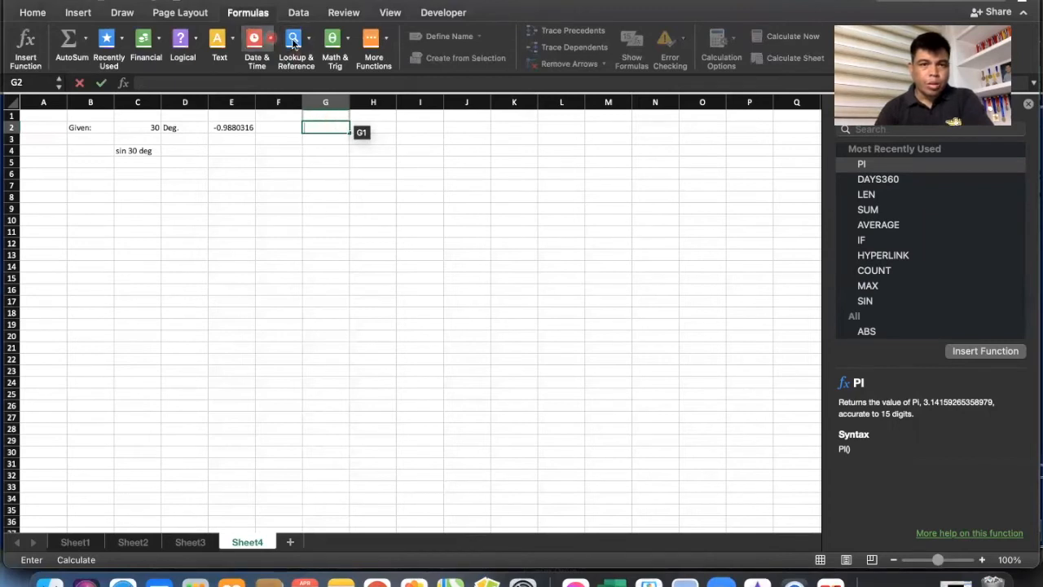
- Insert the SIN function from the math and trigonometry functions into cell G2
left_click(346, 47)
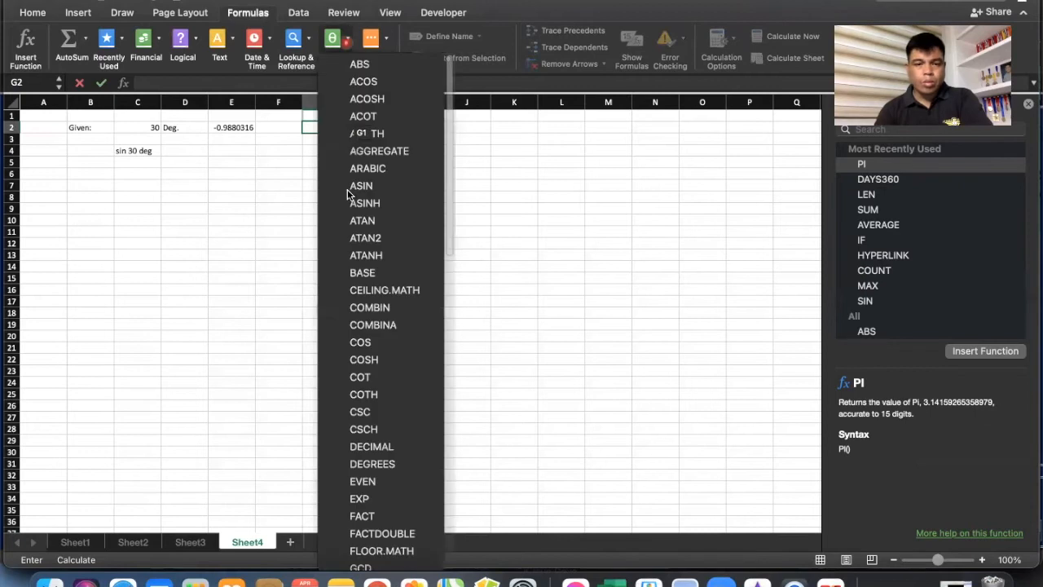
scroll(352, 189, "down", 8)
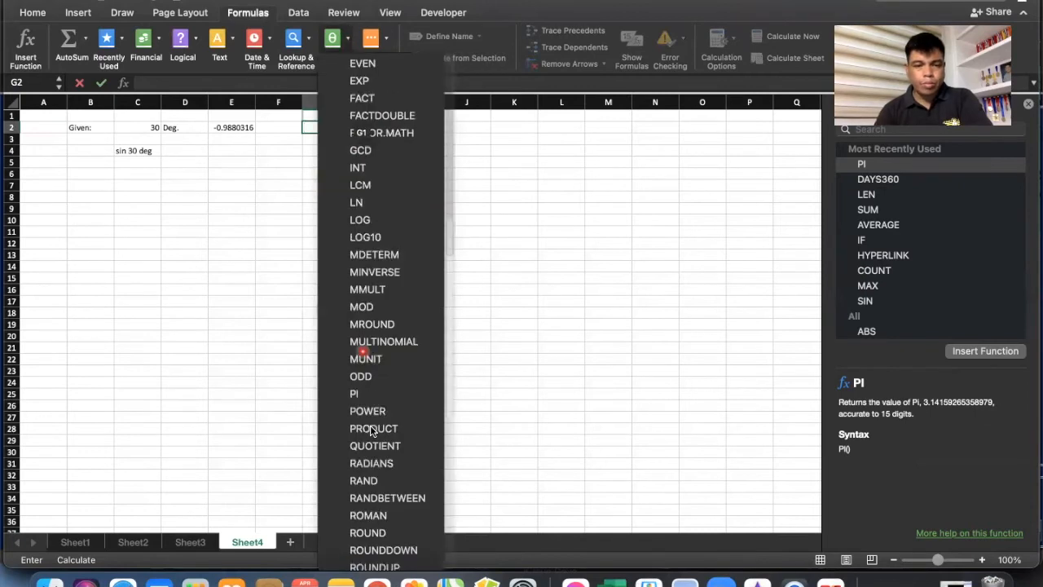
scroll(371, 430, "down", 3)
scroll(371, 430, "down", 5)
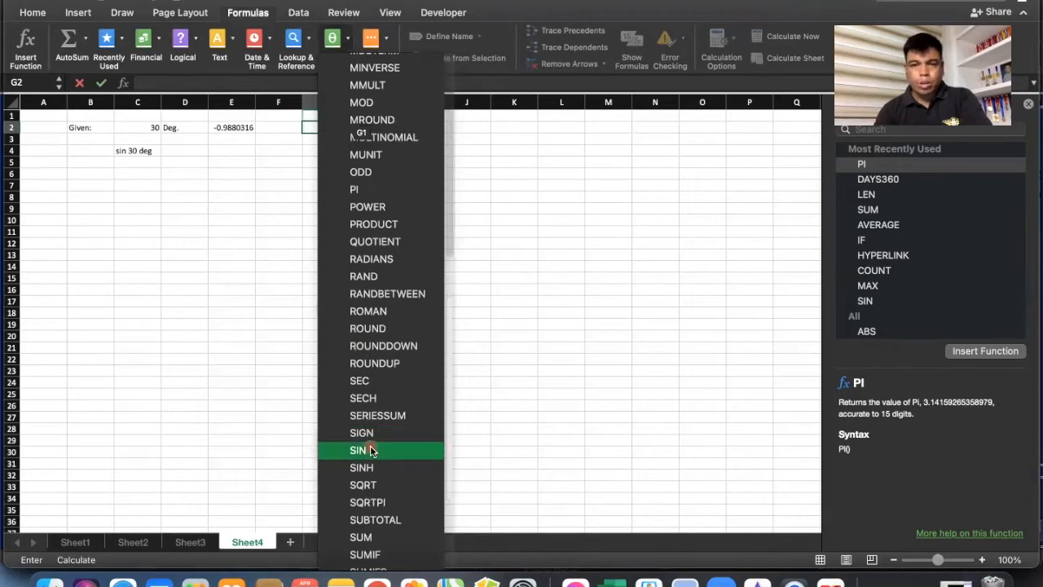
left_click(370, 450)
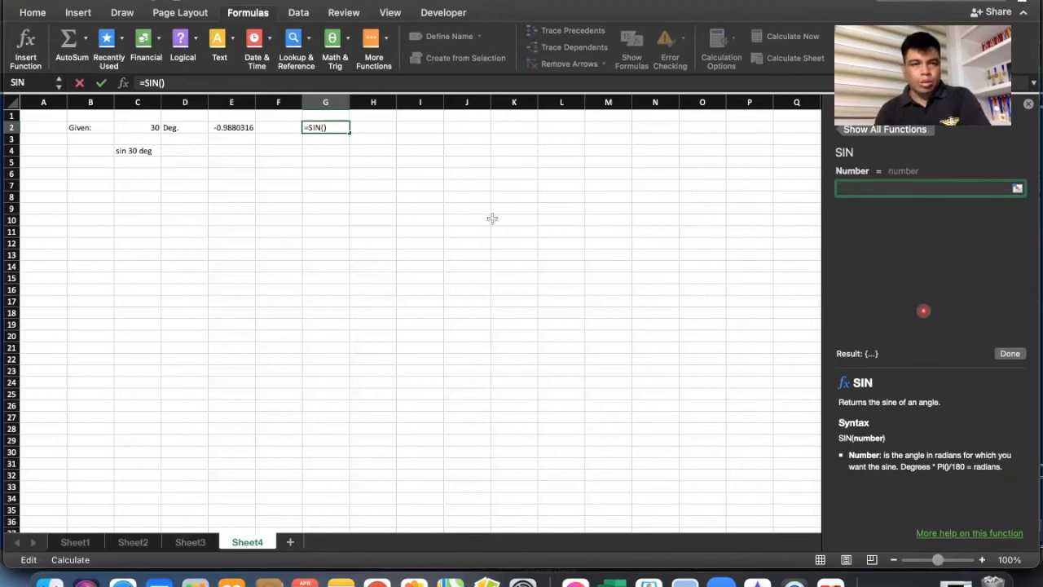
- Use cell C2 as the number argument in G2 and complete the formula =SIN(C2)
left_click(141, 127)
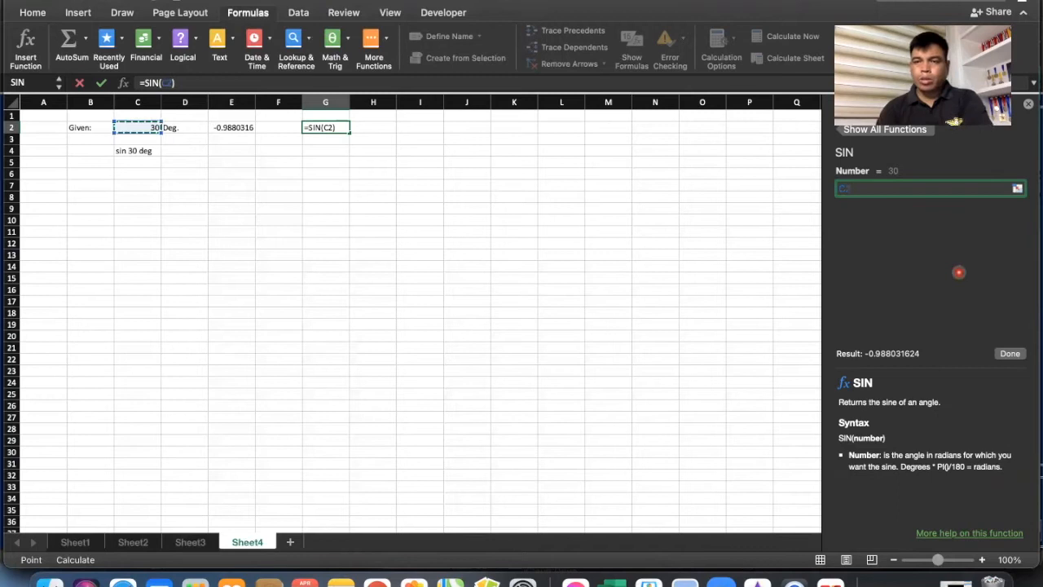
left_click(228, 83)
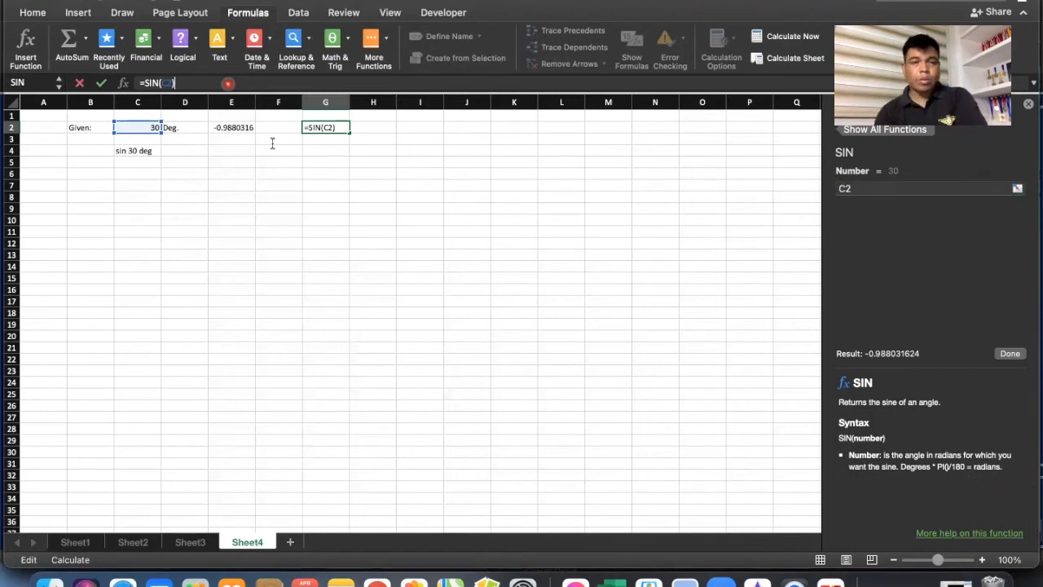
key("Return")
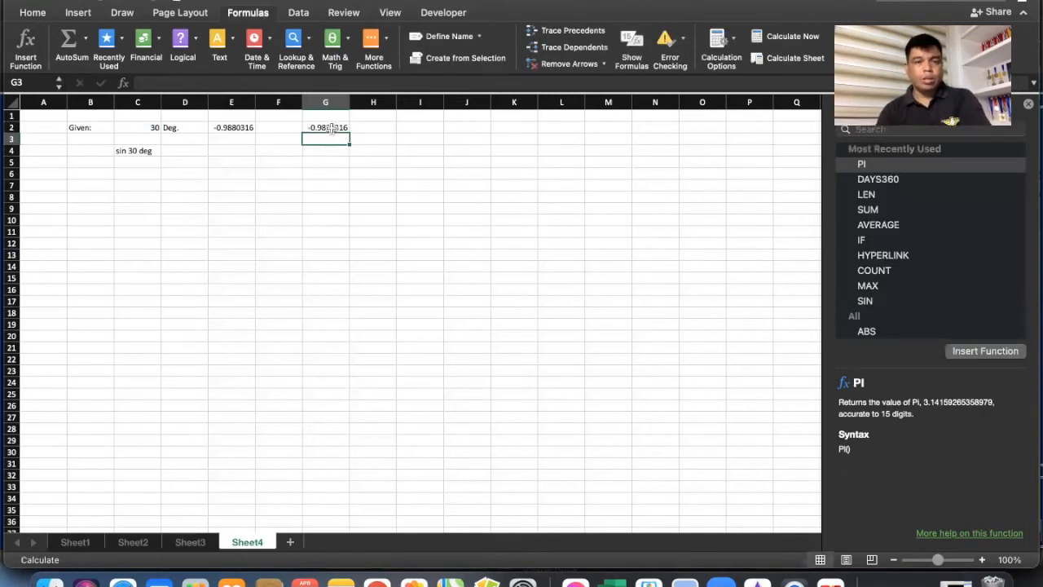
- Edit the formula in G2 to convert the angle from degrees to radians, making it =SIN(RADIANS(C2))
left_click(328, 128)
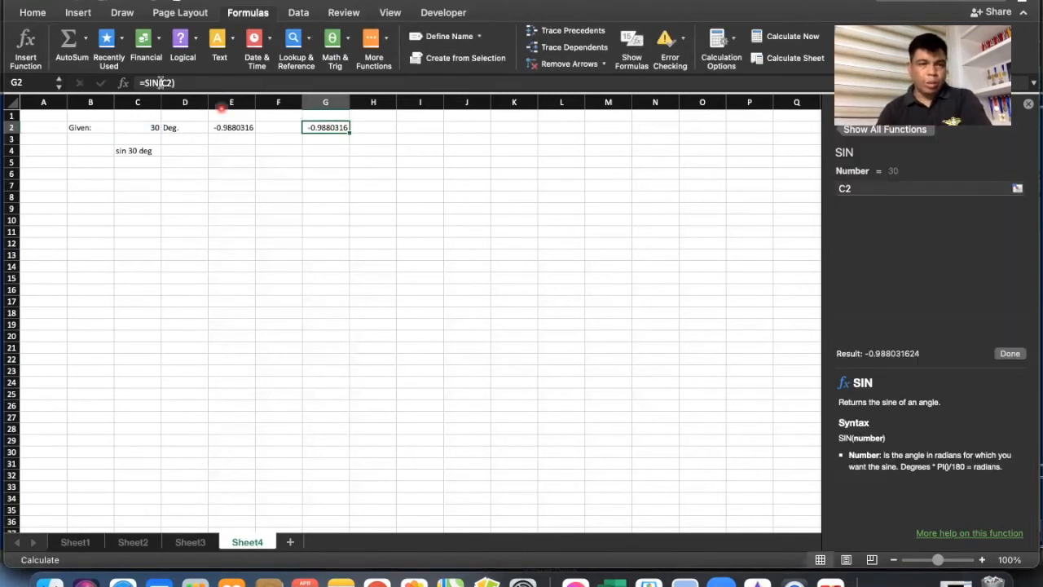
left_click(159, 125)
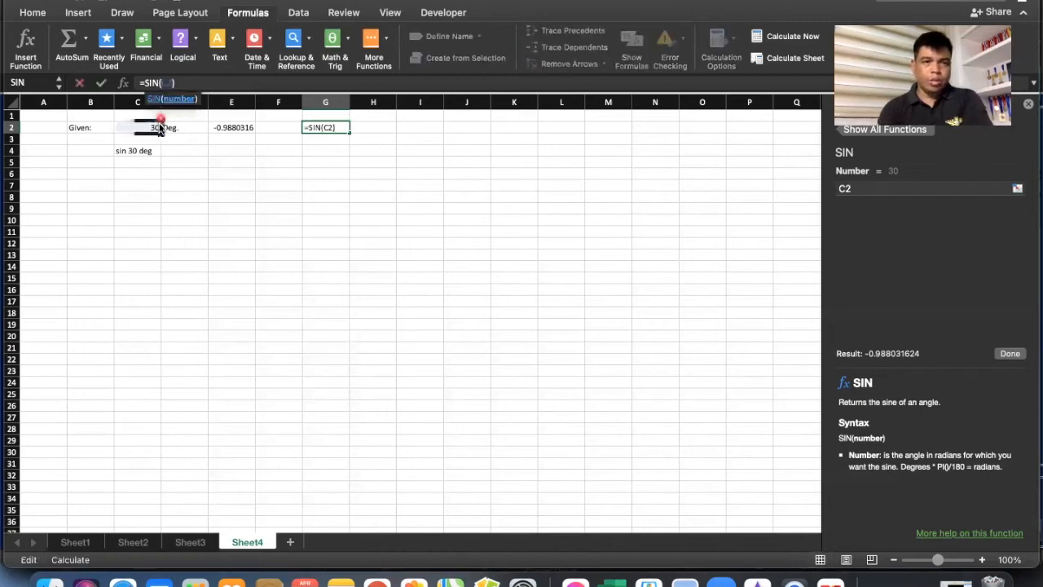
type("ra")
type("di")
type("an")
type("s(")
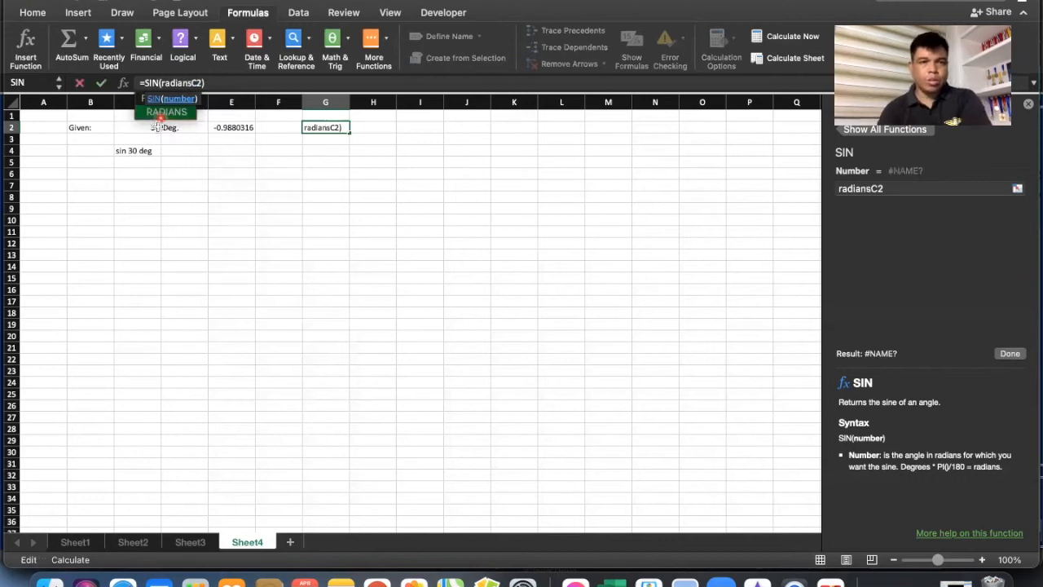
left_click(229, 82)
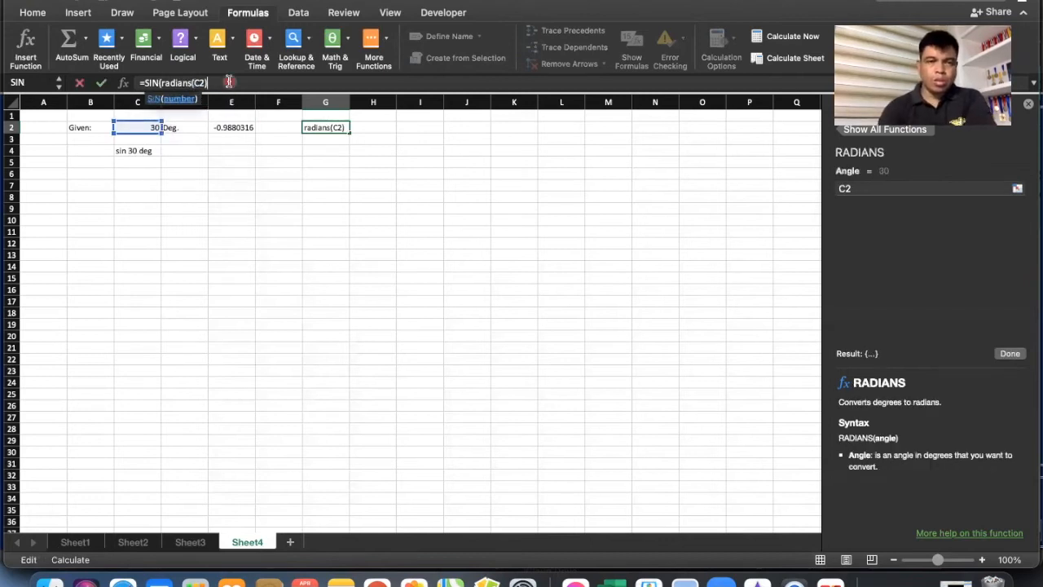
type(")")
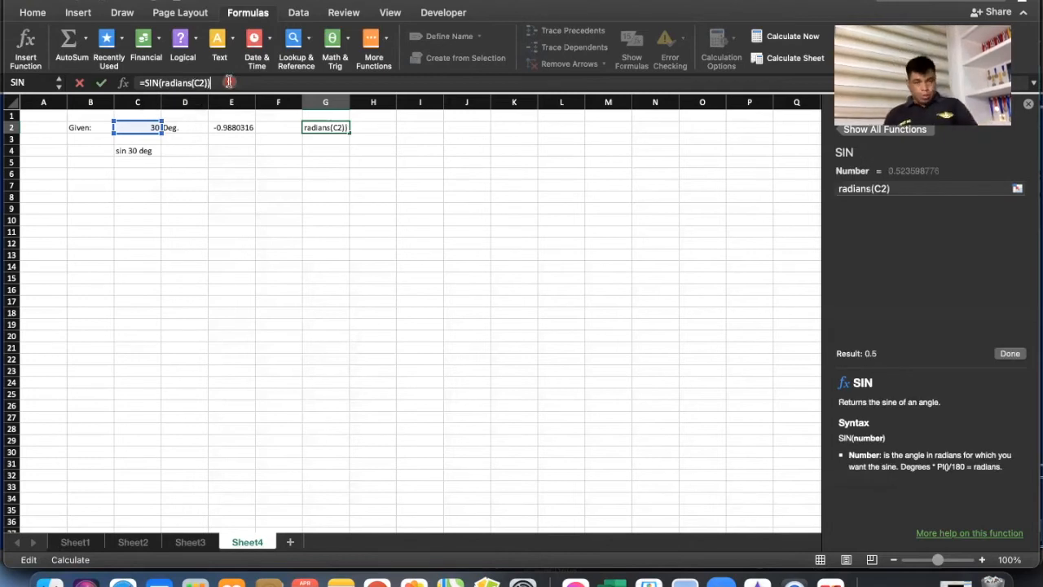
key("Return")
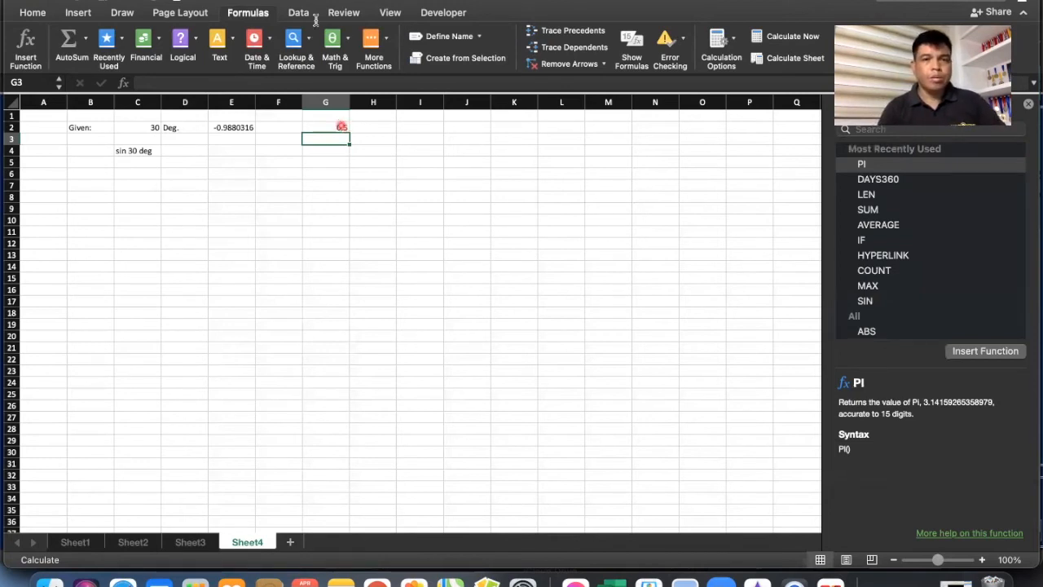
- Set the sheet zoom to 200% and review the formula in cell G2
left_click(390, 14)
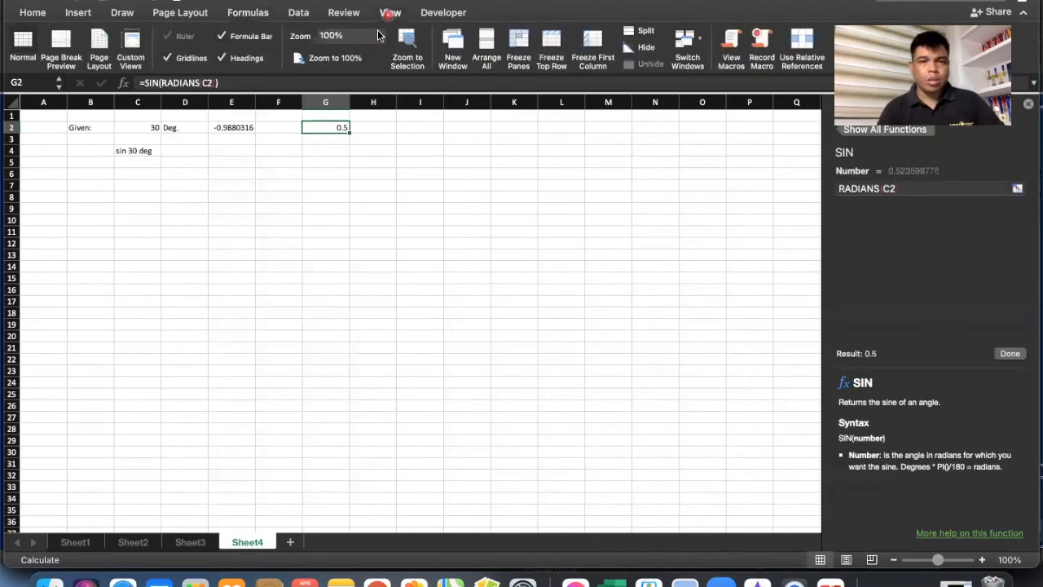
left_click(379, 35)
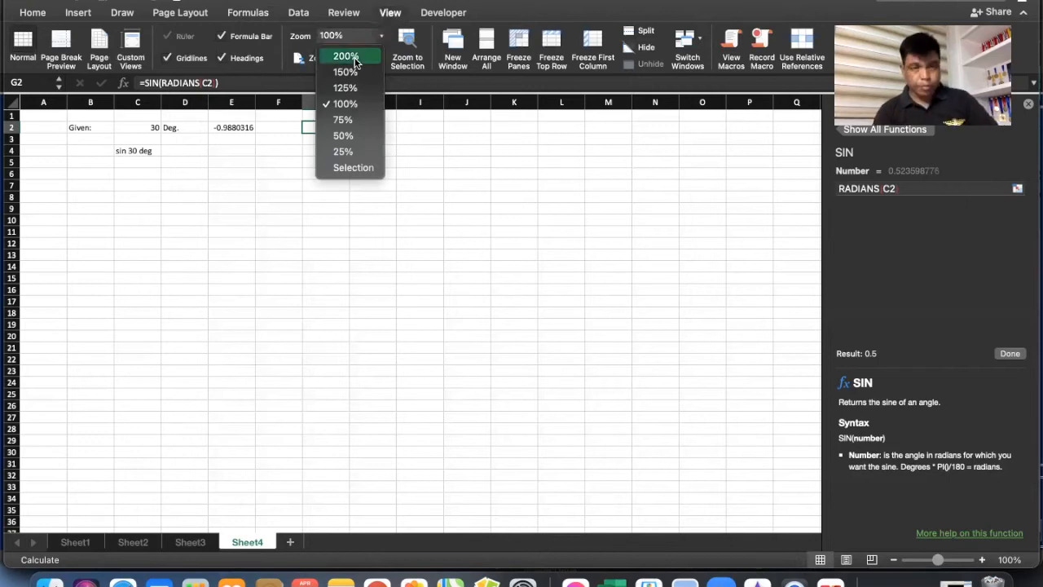
left_click(345, 57)
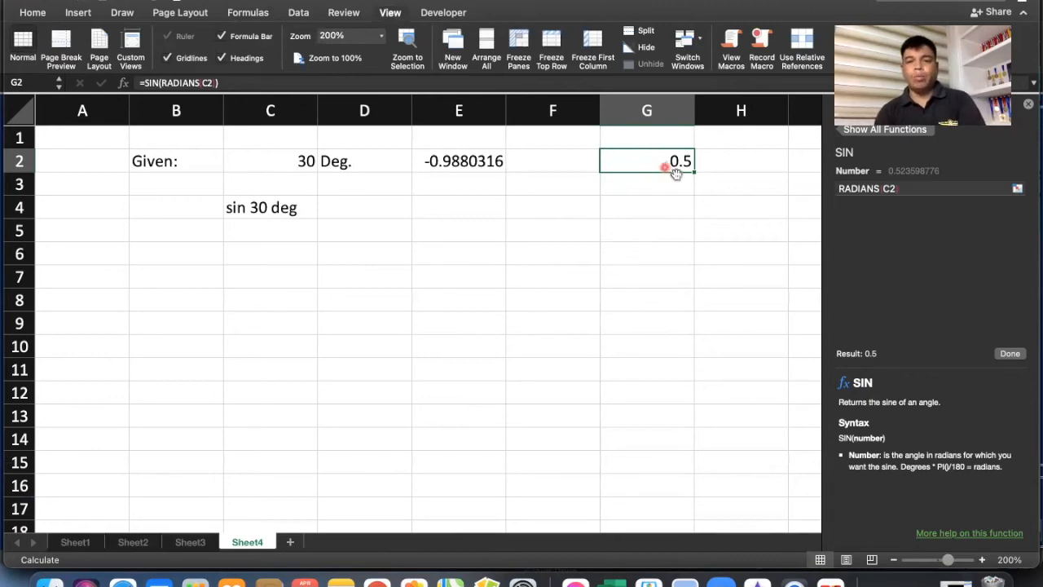
double_click(666, 166)
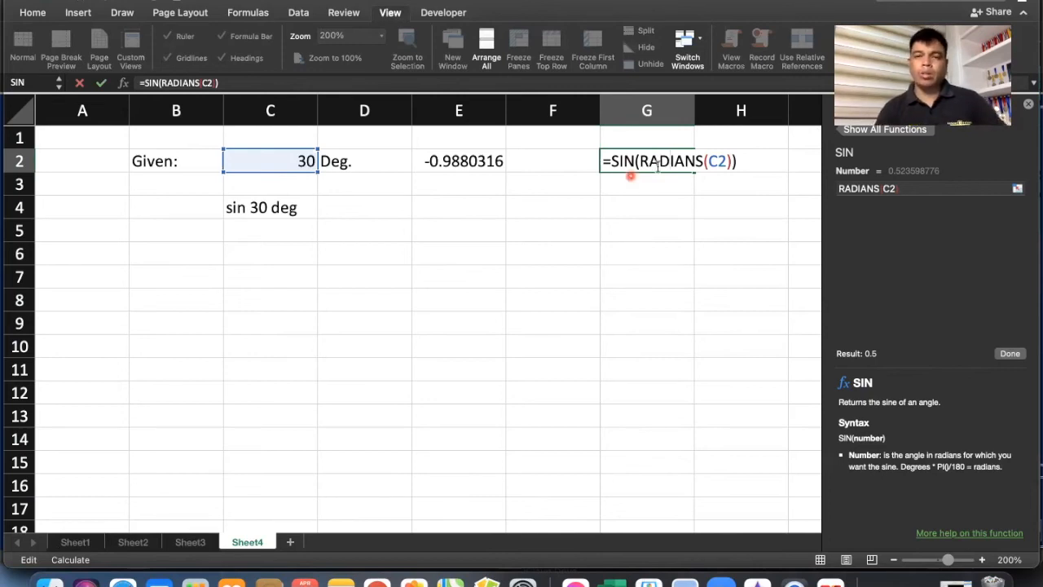
key("Return")
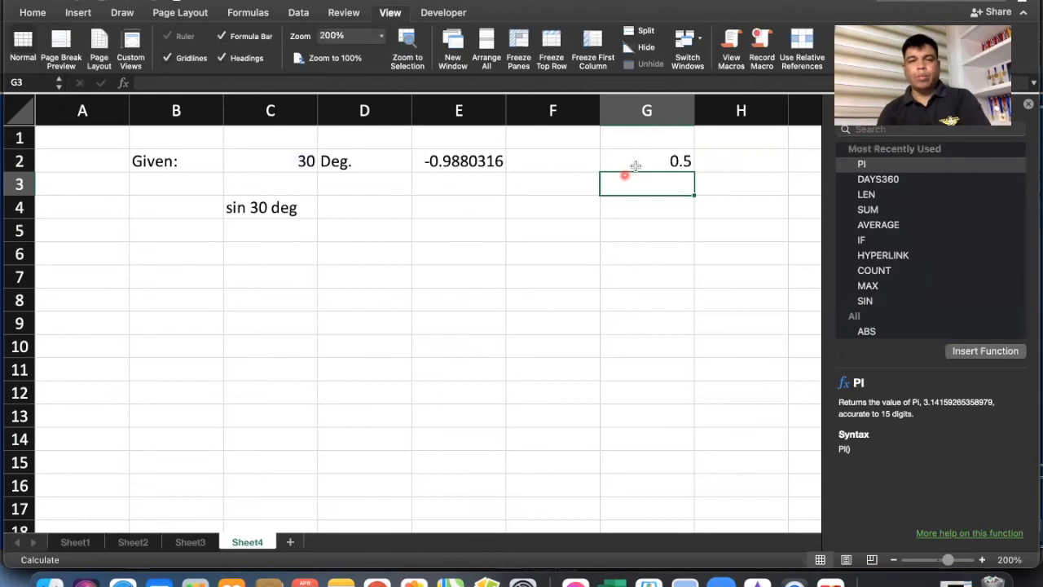
key("Up")
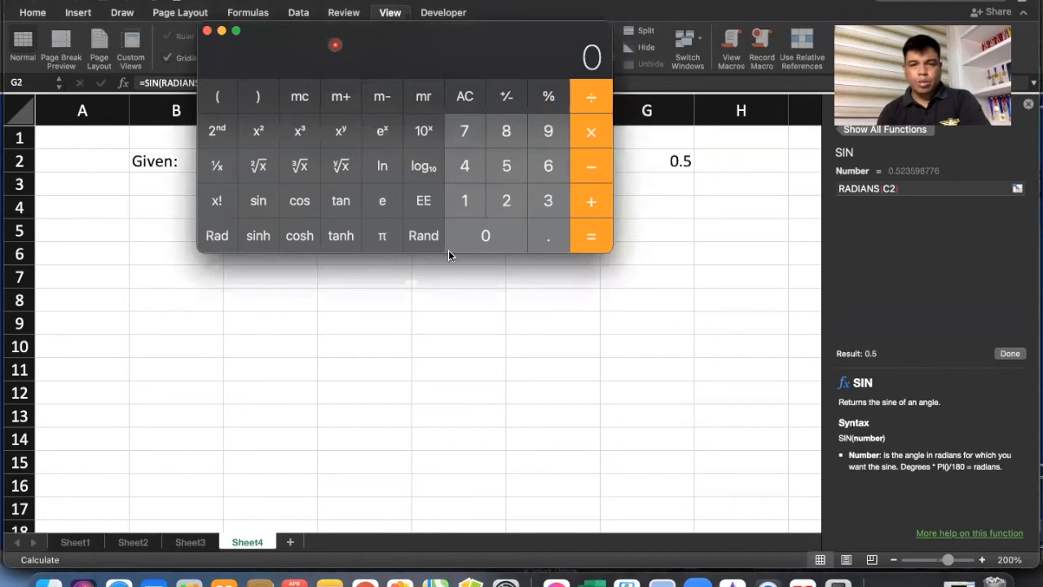
- Compute the sine of 30 degrees in Calculator, compare it with cell G2, and switch back to the spreadsheet
left_click_drag(335, 44, 449, 251)
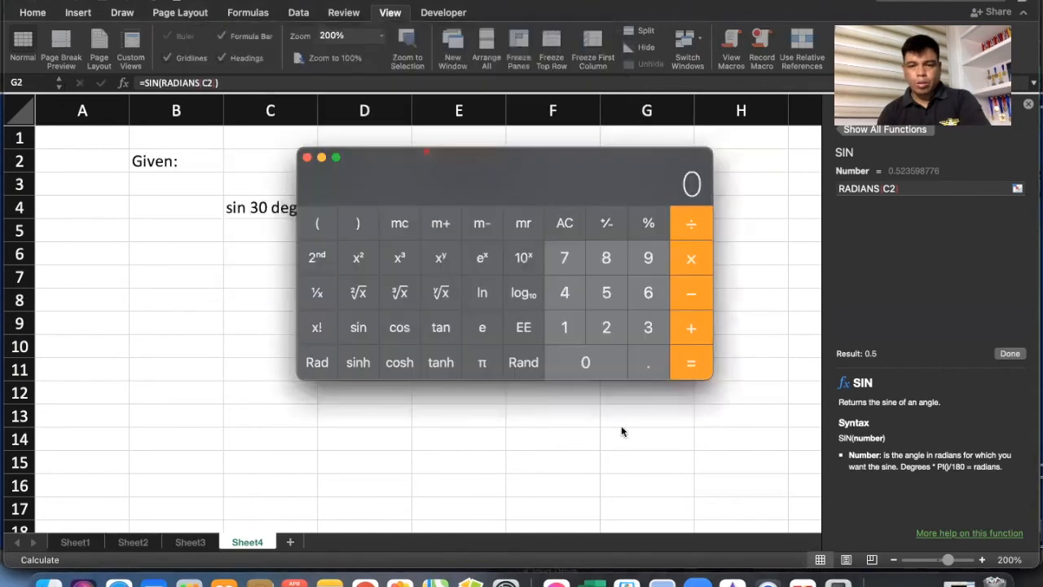
left_click(661, 409)
left_click(599, 442)
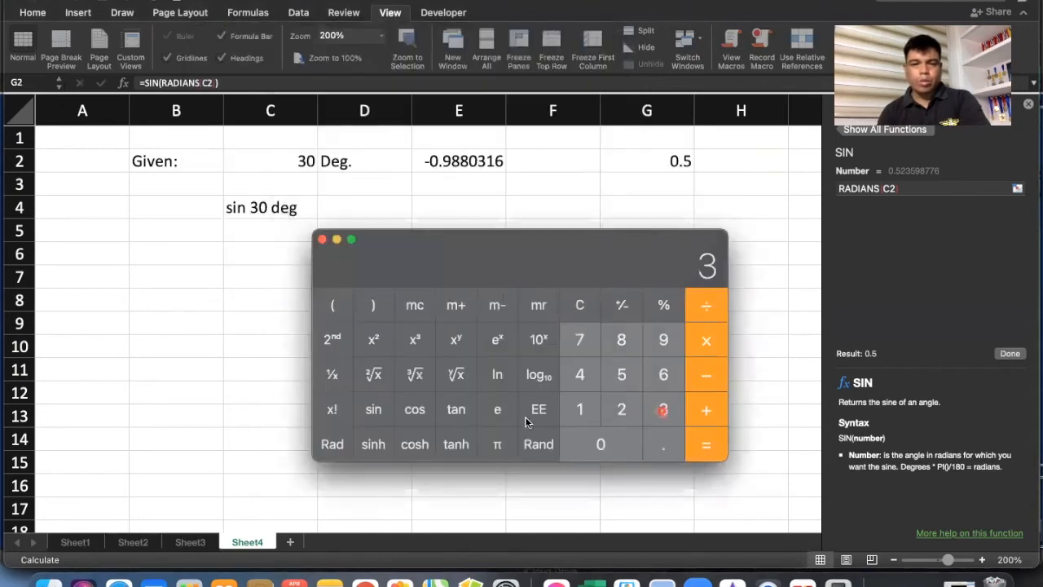
left_click(381, 413)
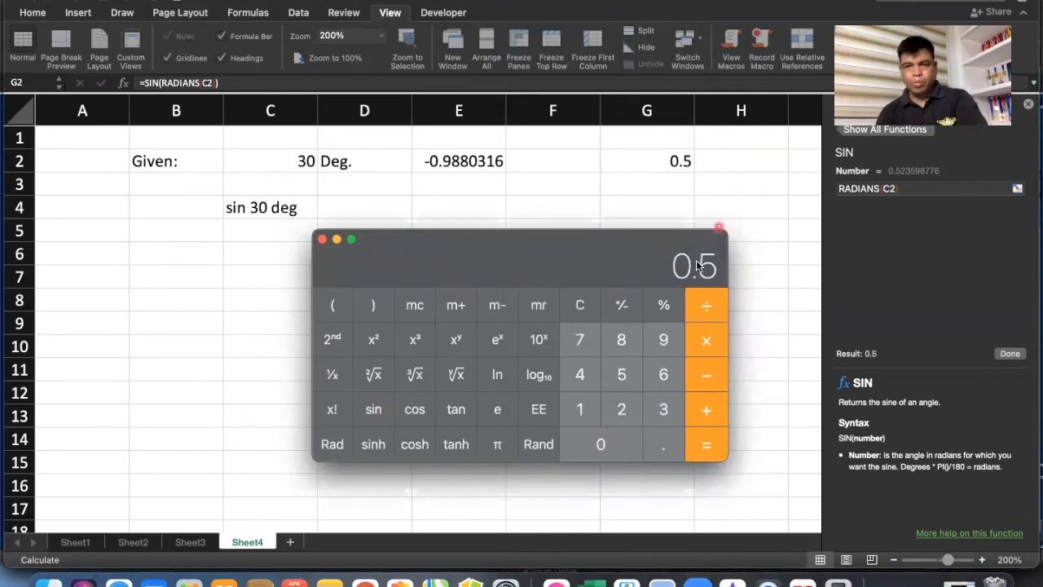
left_click_drag(632, 258, 569, 288)
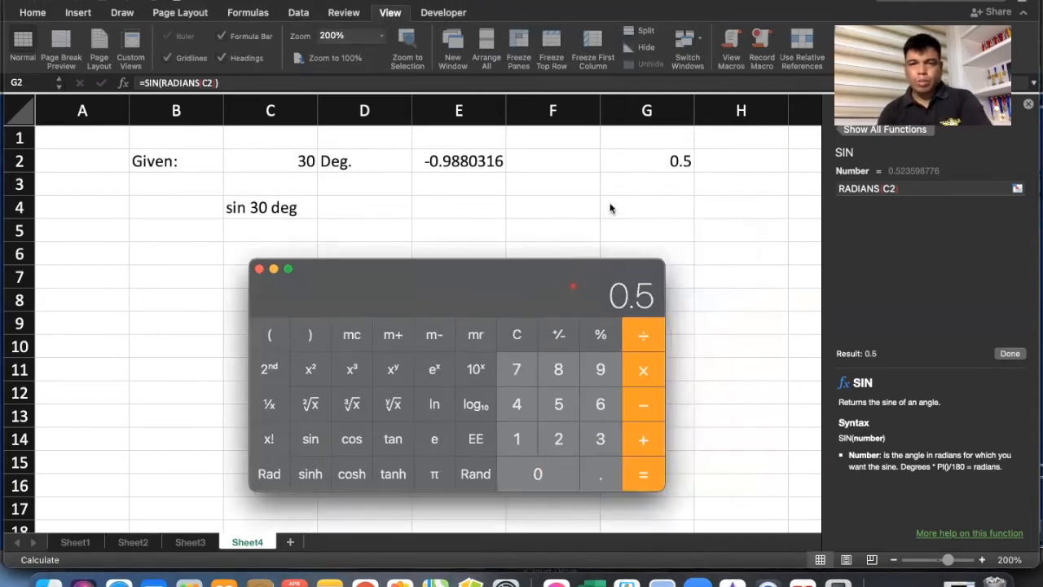
left_click(634, 155)
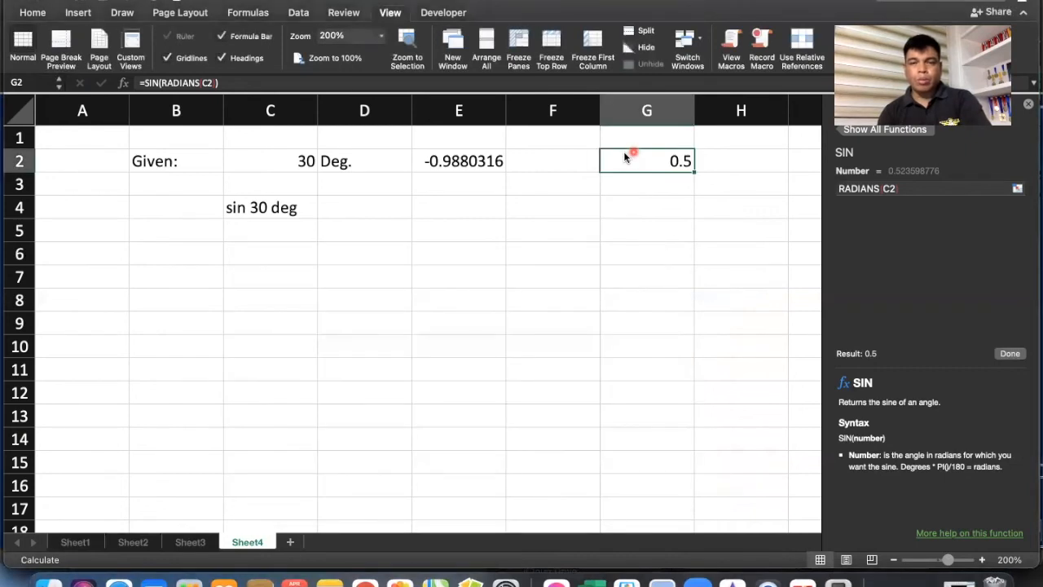
- Examine how RADIANS is nested inside SIN in the formula of G2, and leave the cell
double_click(629, 163)
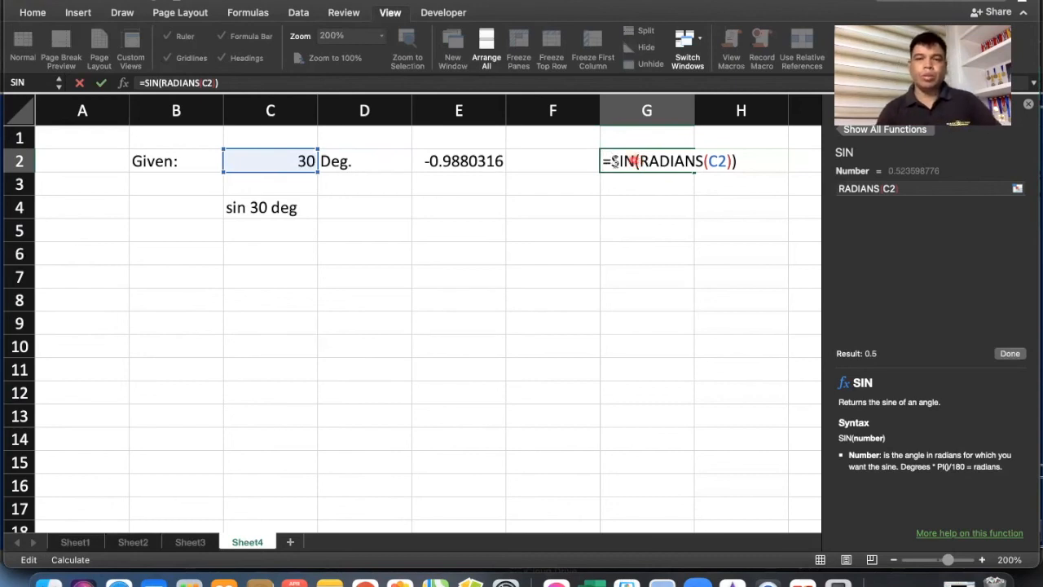
key("Left")
key("Left")
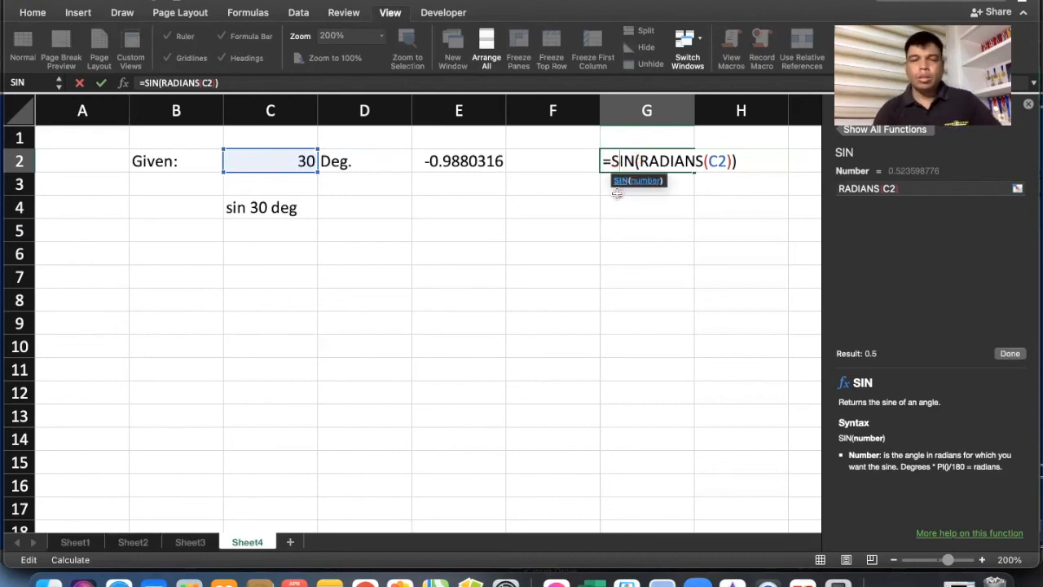
key("Return")
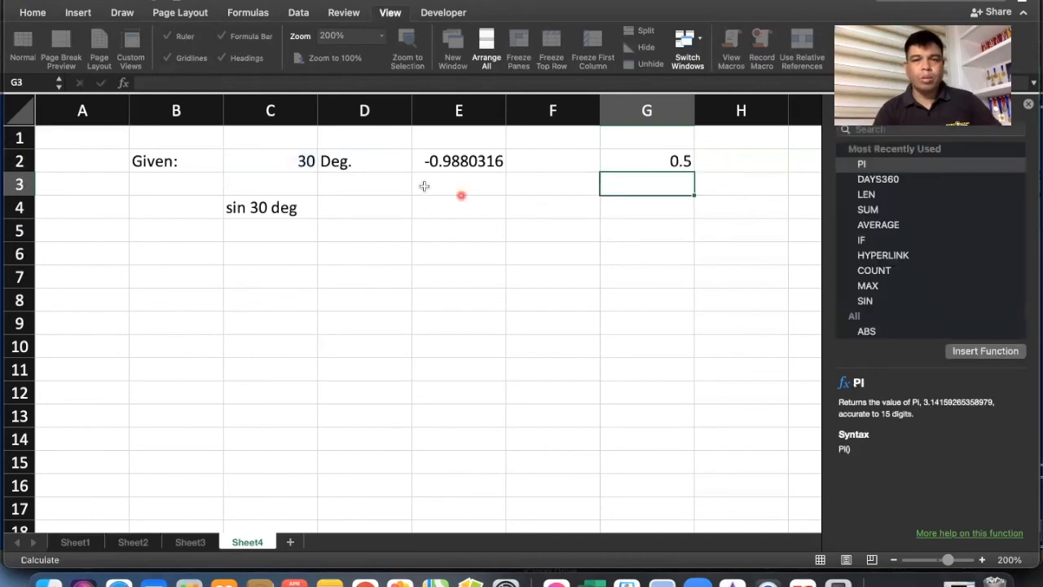
left_click(378, 185)
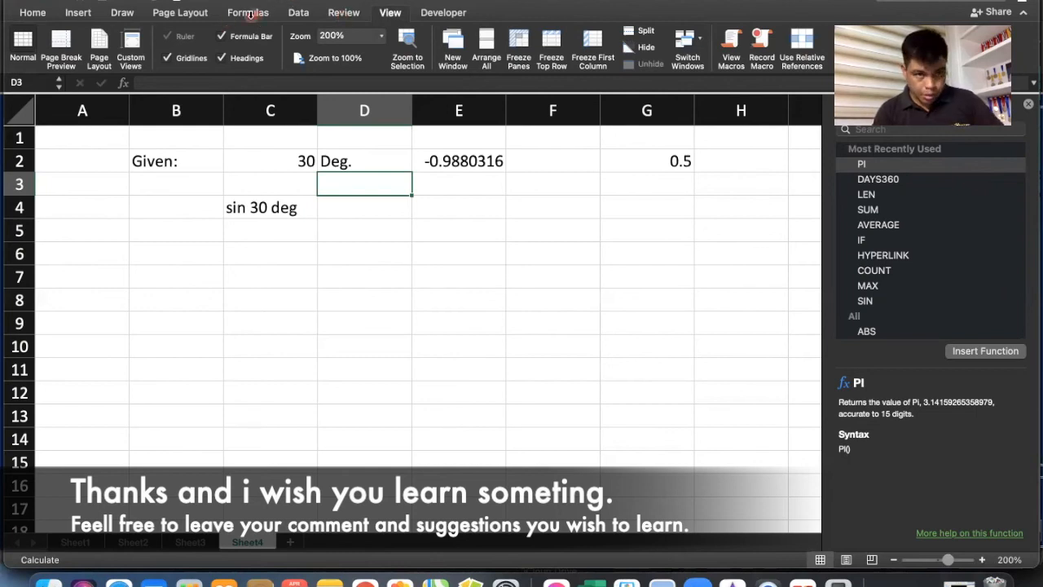
left_click(246, 14)
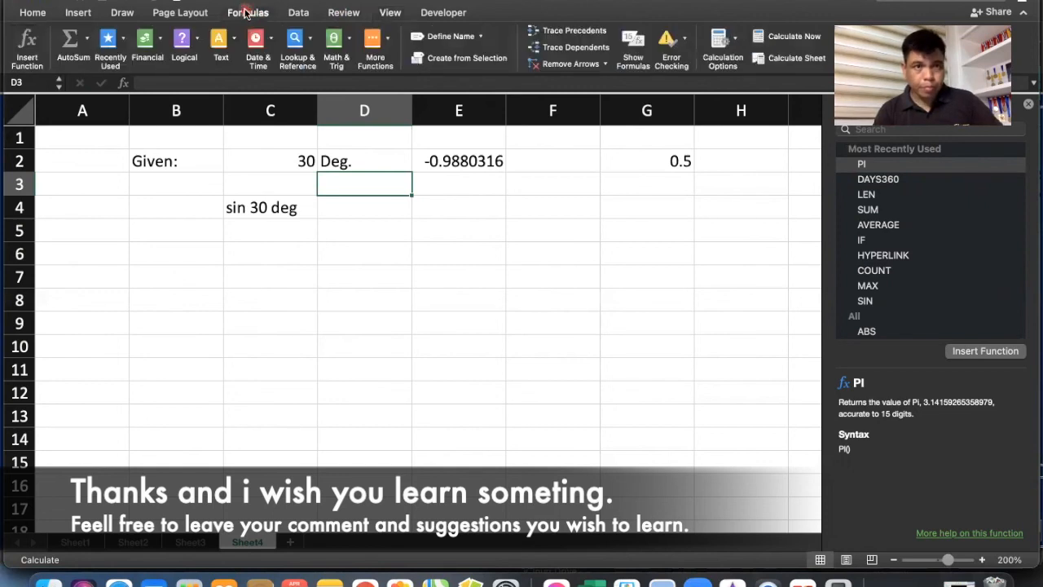
left_click(246, 14)
left_click(247, 14)
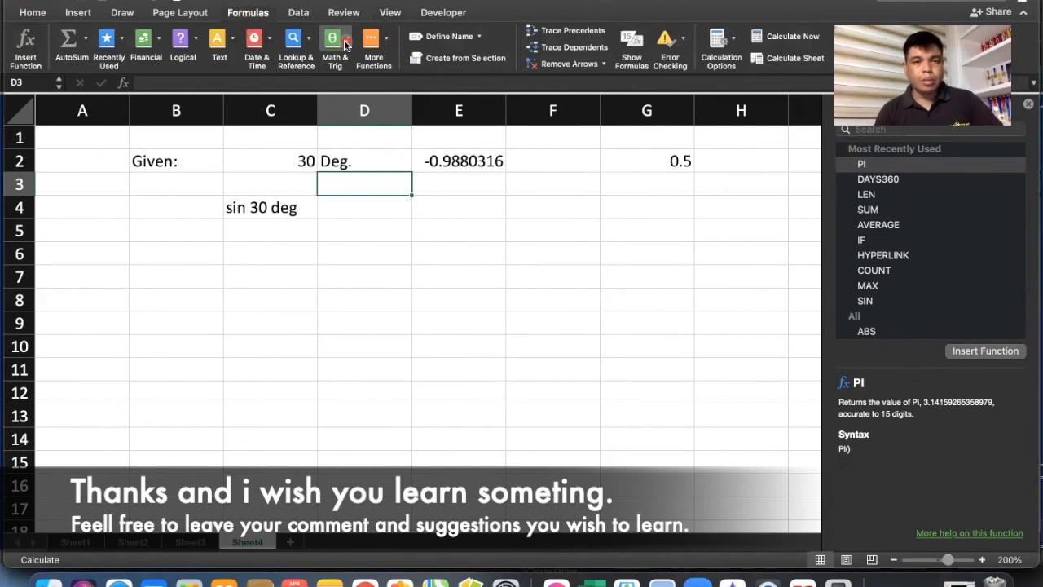
- Look through the available math and trigonometry functions from ABS to MDETERM, and close the list without inserting one
left_click(346, 40)
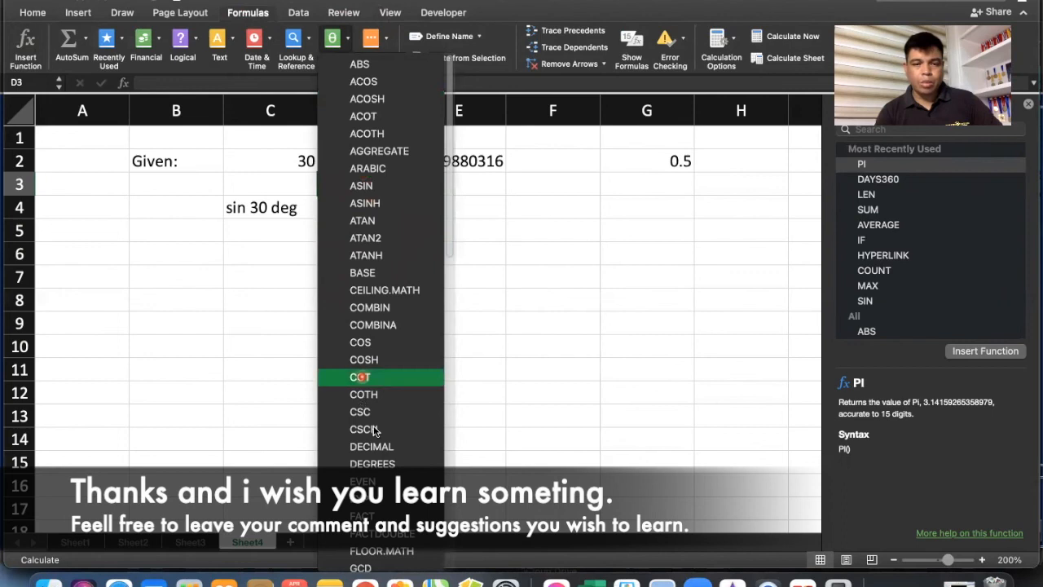
scroll(375, 430, "down", 2)
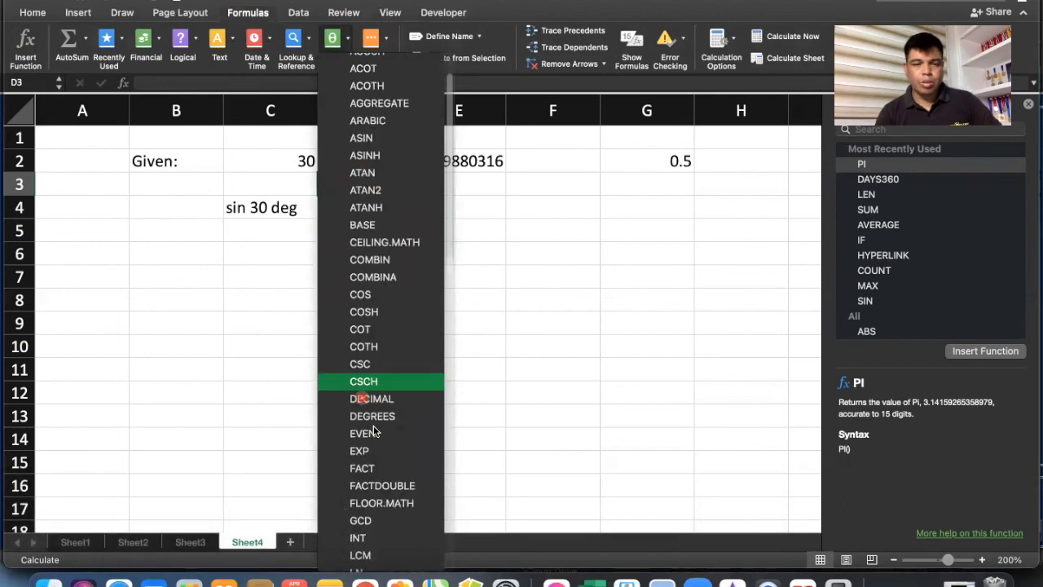
scroll(375, 430, "down", 1)
scroll(375, 430, "down", 2)
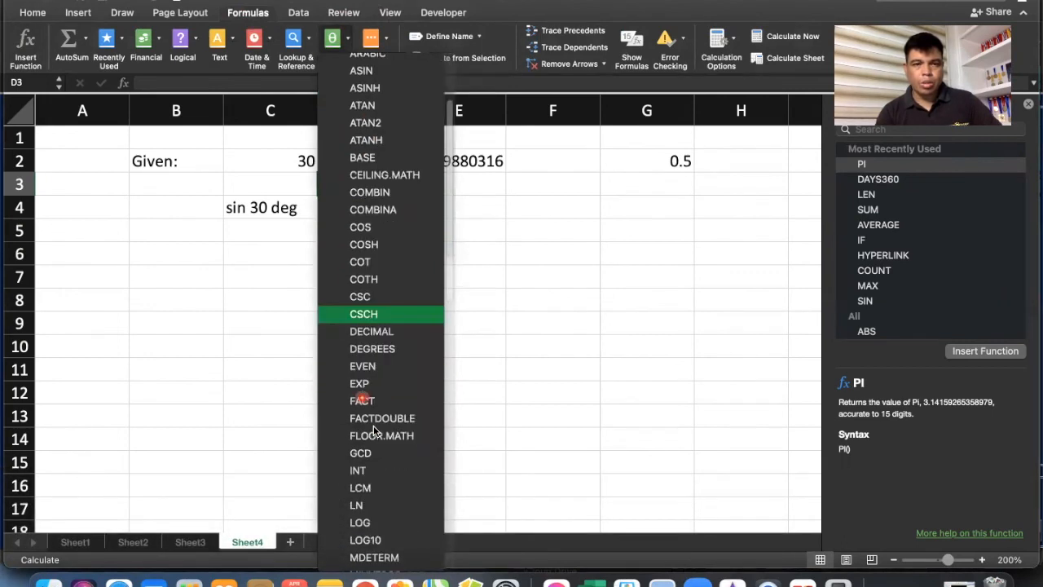
scroll(375, 430, "up", 2)
scroll(375, 430, "up", 4)
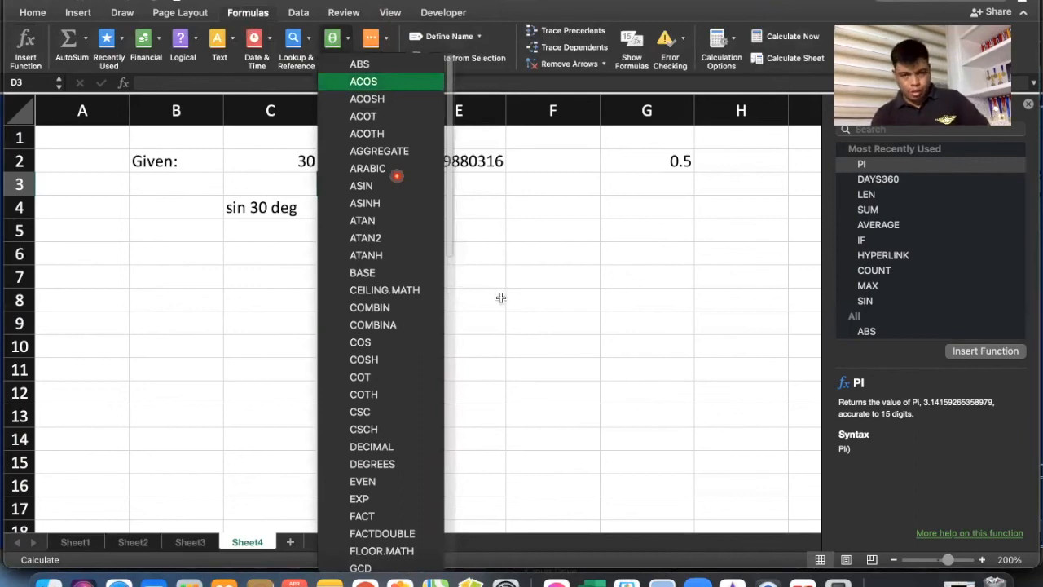
left_click(452, 200)
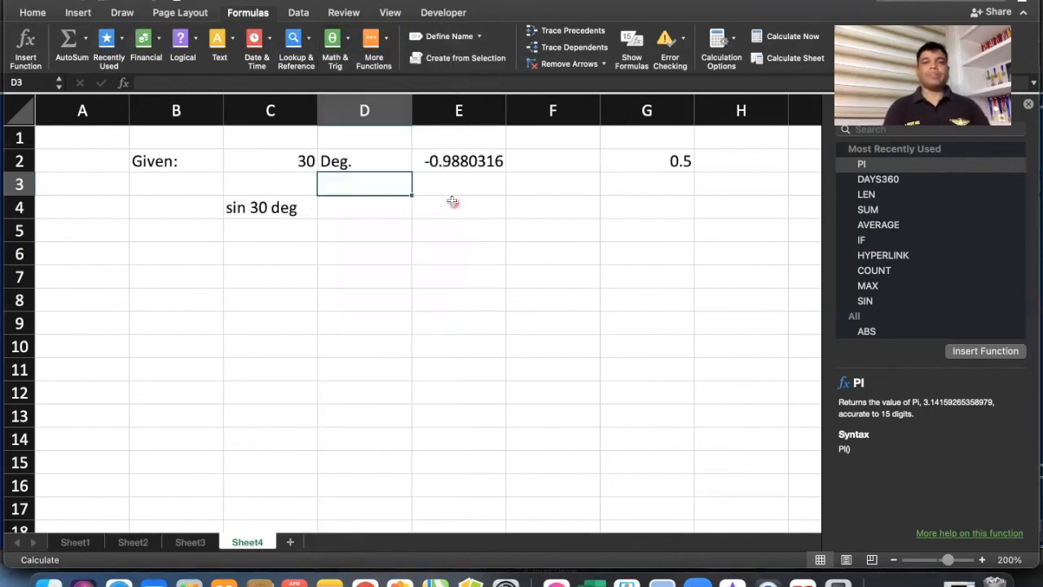
left_click(453, 200)
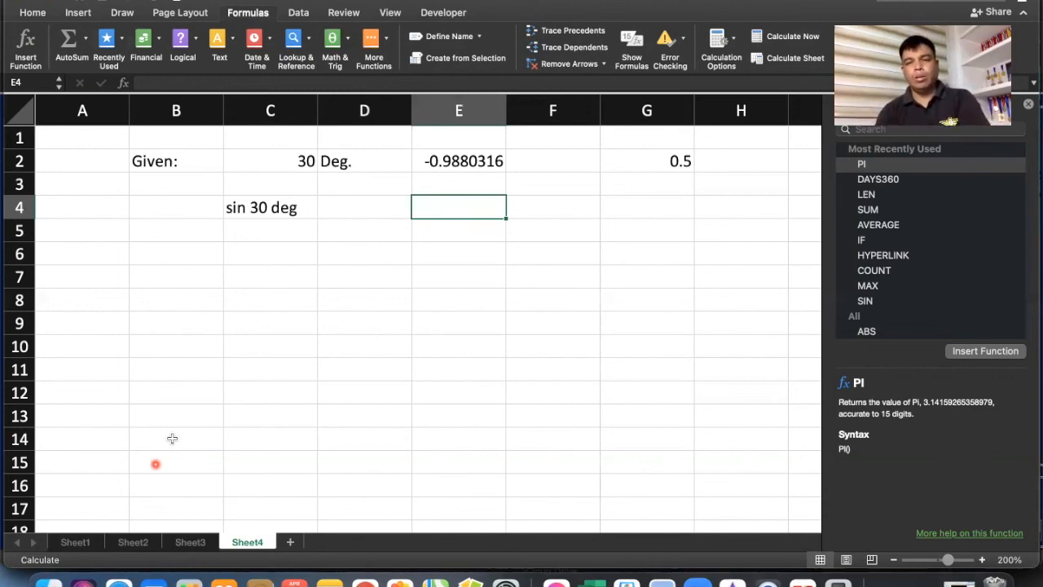
left_click(444, 249)
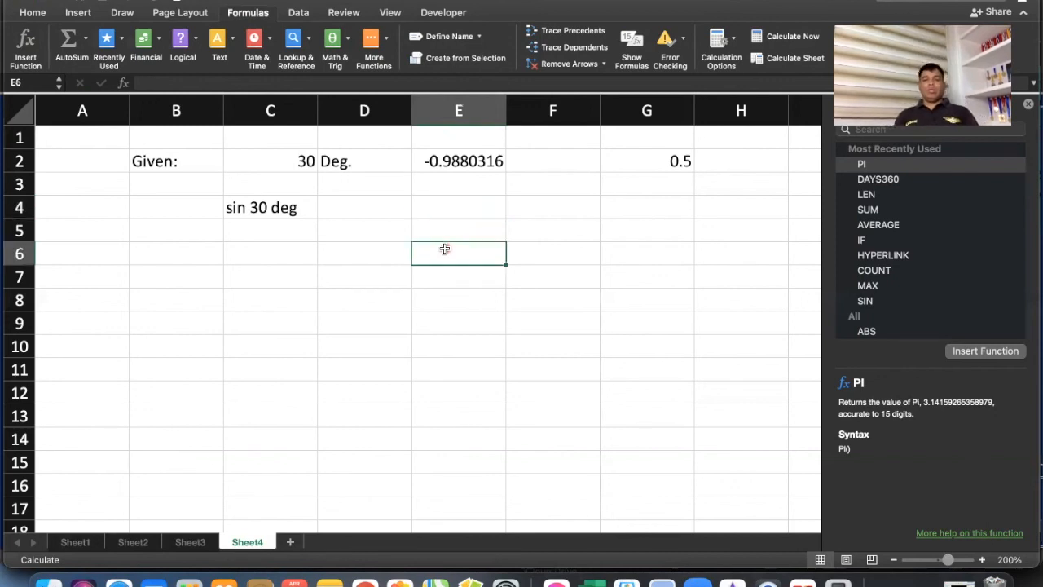